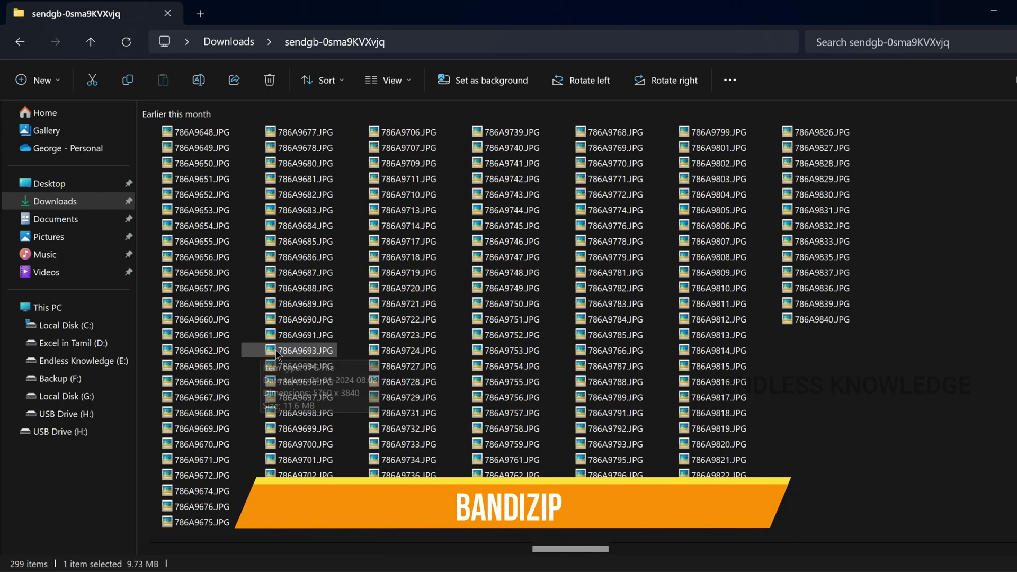
# Step: Select one photo, then all 299 JPG photos in the Downloads subfolder with Ctrl+A
pyautogui.hscroll(2, 277, 355)
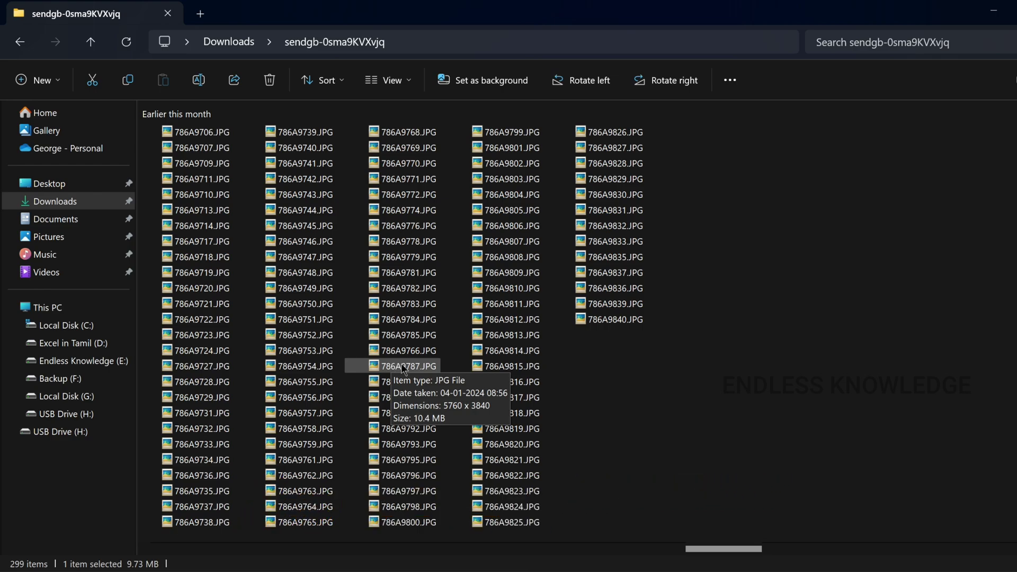
pyautogui.hscroll(-7, 403, 367)
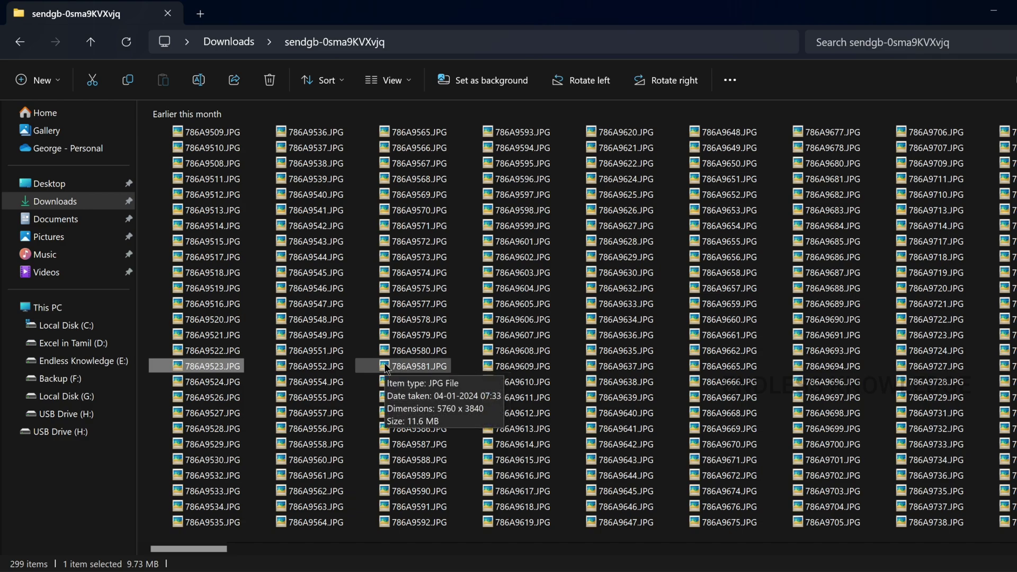
pyautogui.click(321, 317)
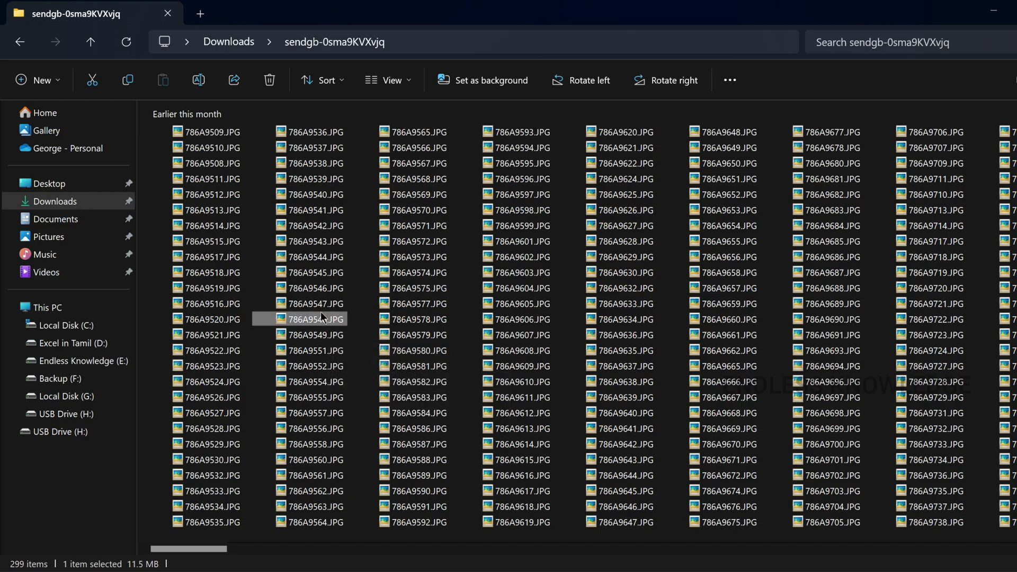
pyautogui.hotkey('ctrl', 'a')
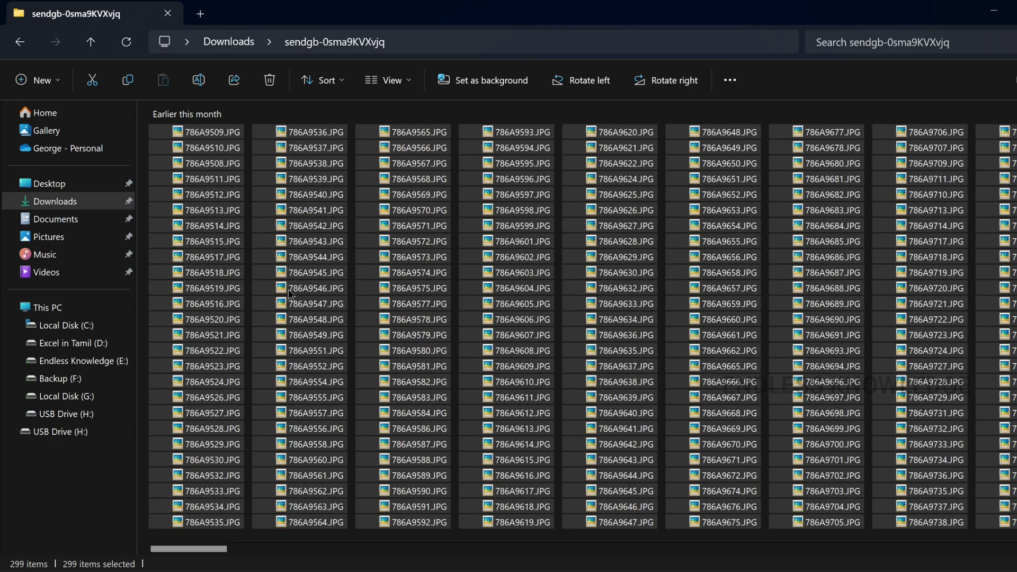
# Step: Compress the 299 selected photos into a ZIP archive named Sample.zip
pyautogui.rightClick(288, 289)
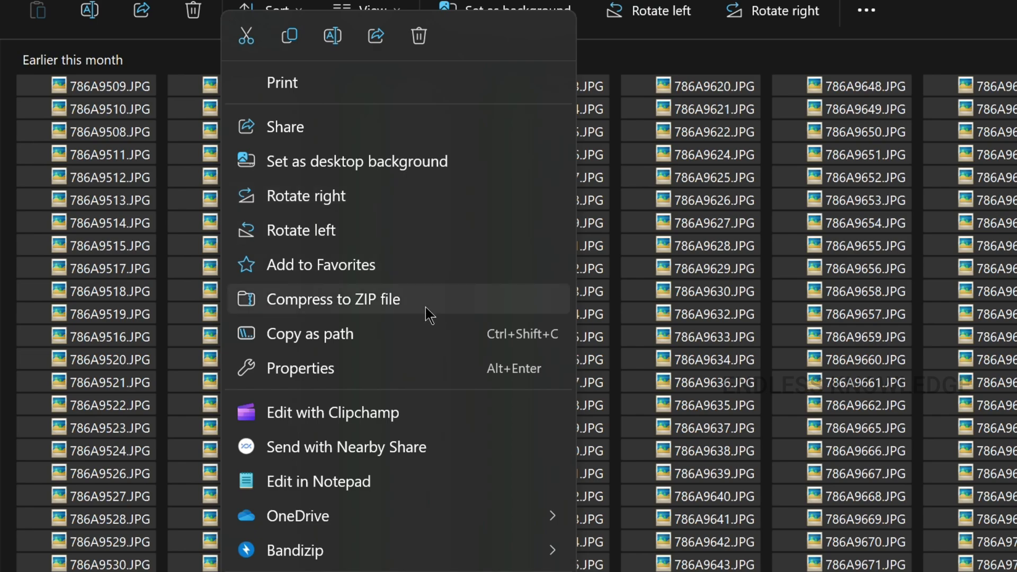
pyautogui.click(425, 306)
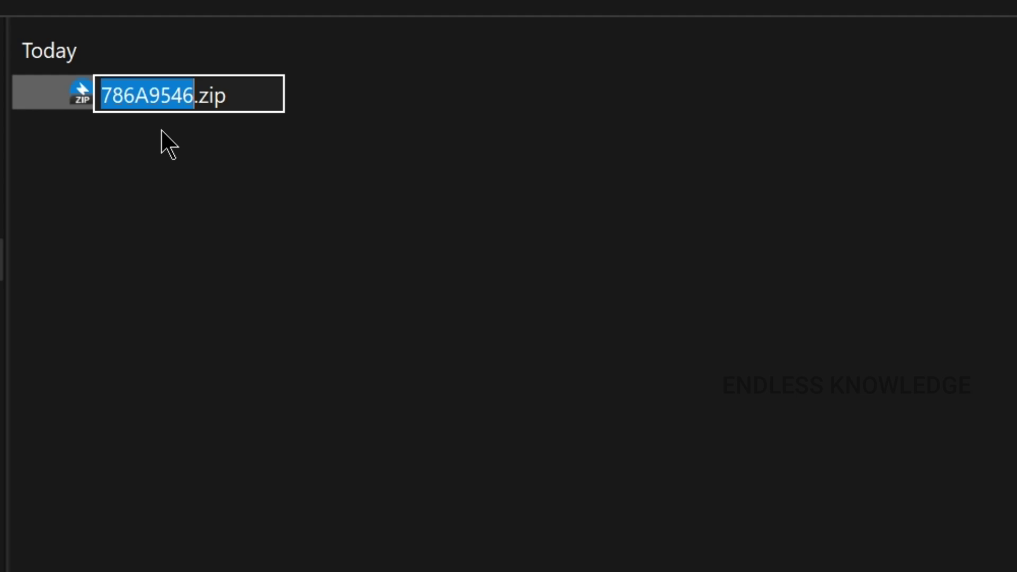
pyautogui.write('Sample')
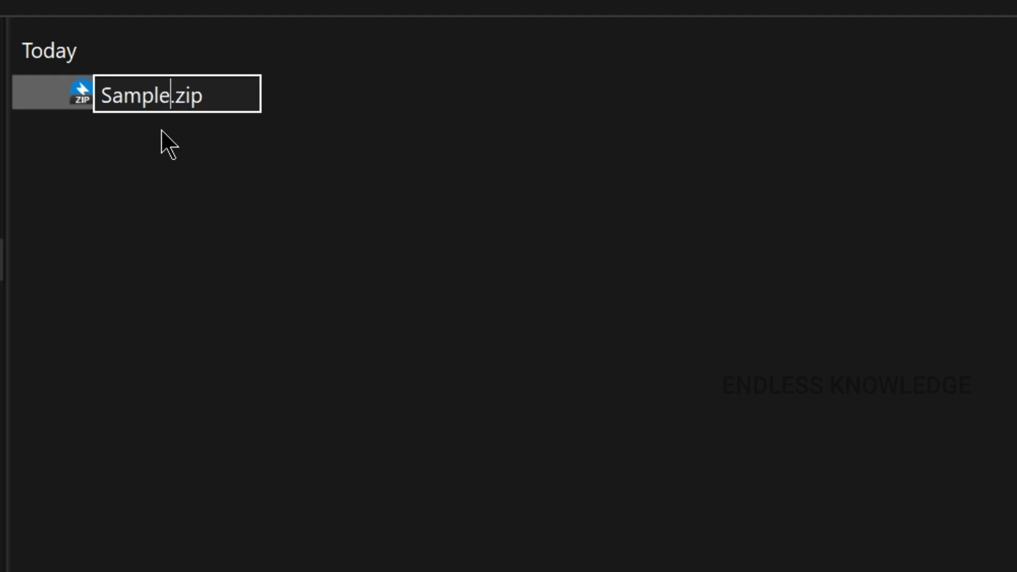
pyautogui.press('Return')
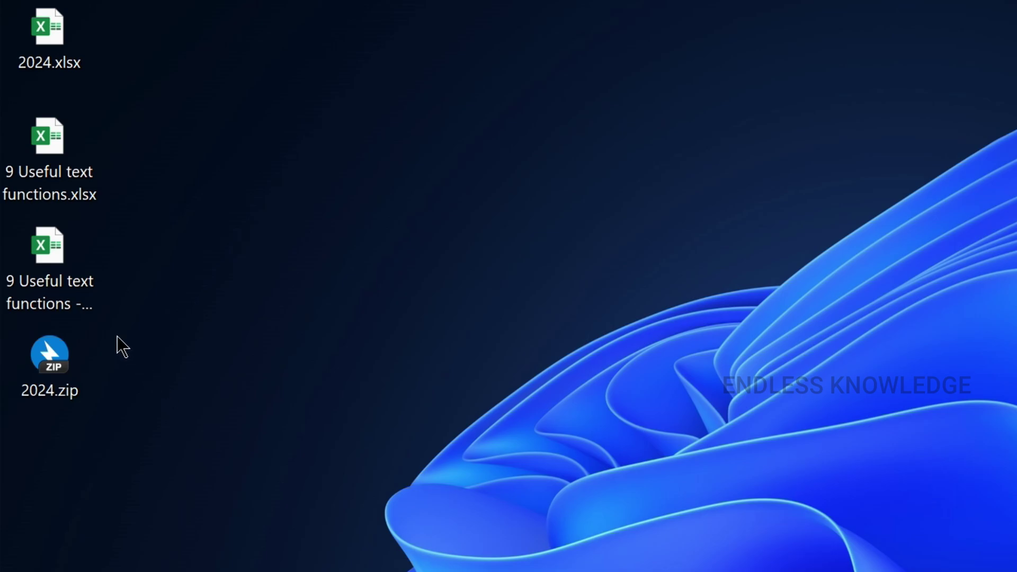
# Step: Extract all contents of the desktop's 2024.zip into a 2024 folder
pyautogui.rightClick(47, 367)
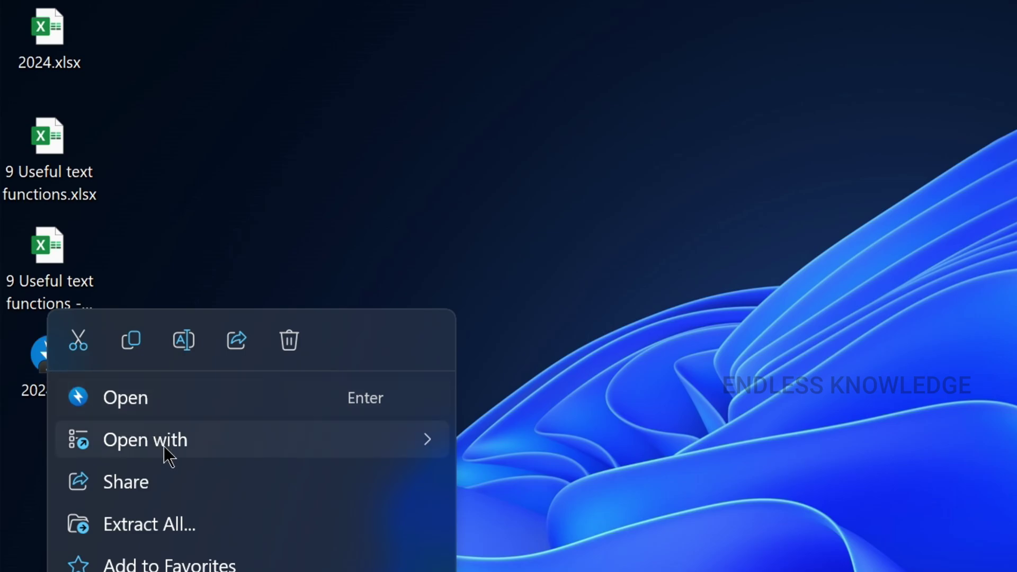
pyautogui.click(186, 520)
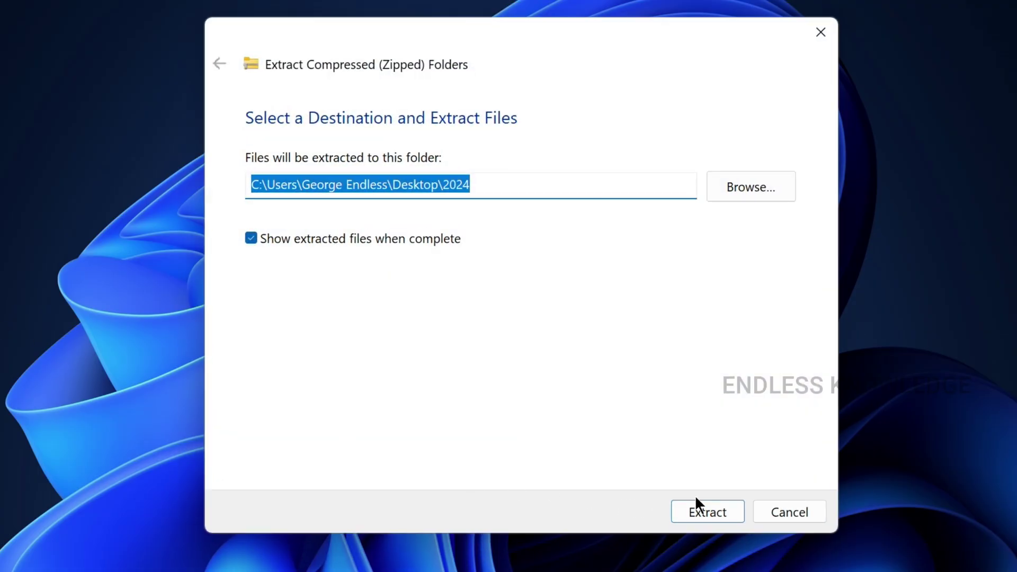
pyautogui.click(697, 510)
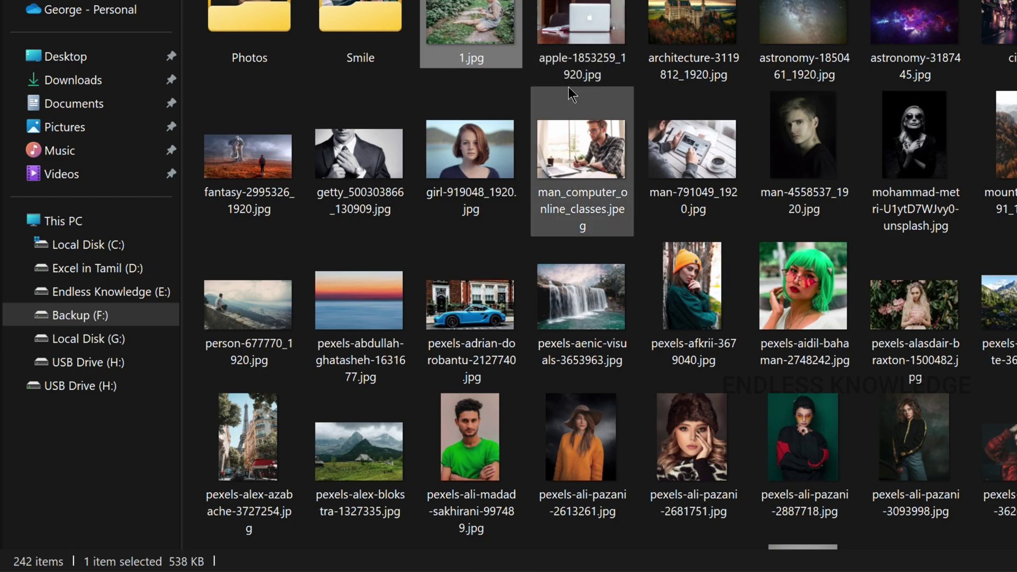
# Step: Make Picasa Photo Viewer the default app for JPGs through 1.jpg's properties
pyautogui.hotkey('alt', 'Return')
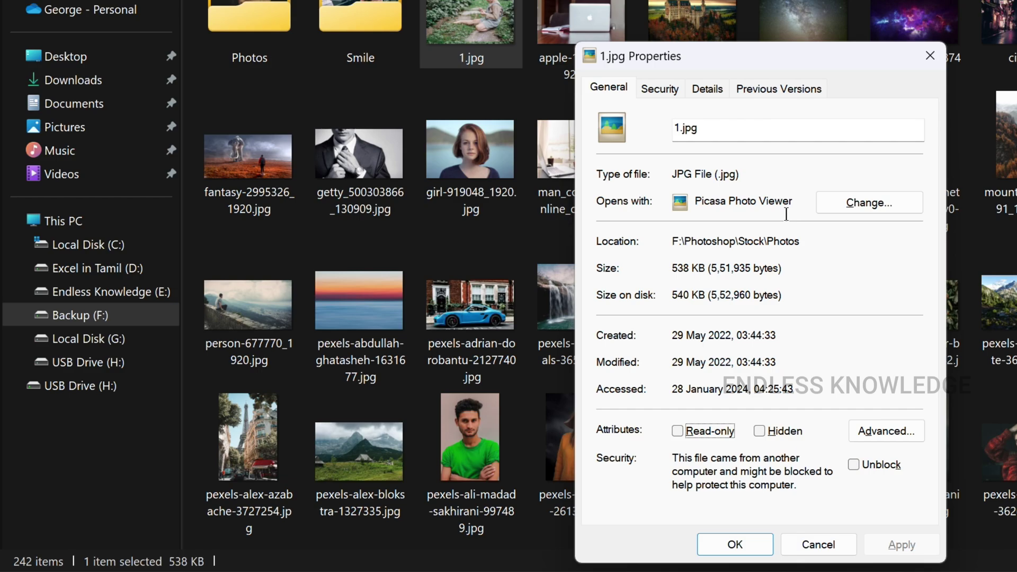
pyautogui.click(863, 202)
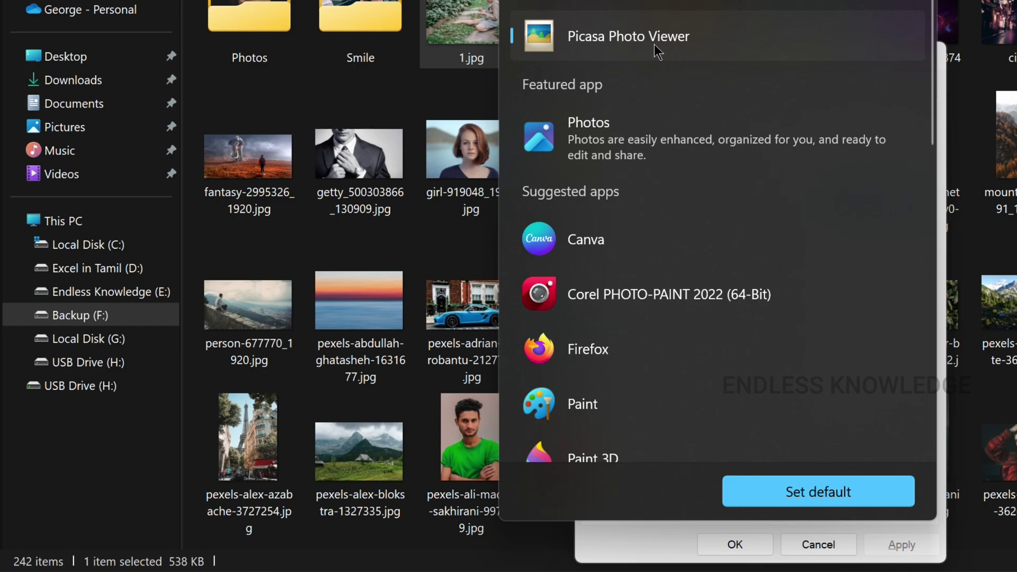
pyautogui.click(780, 492)
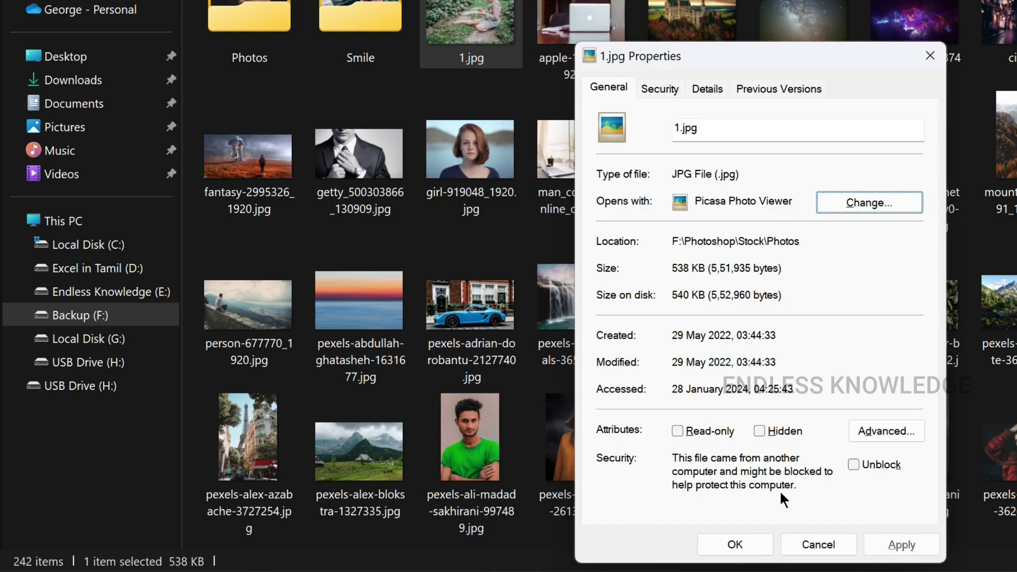
pyautogui.click(736, 545)
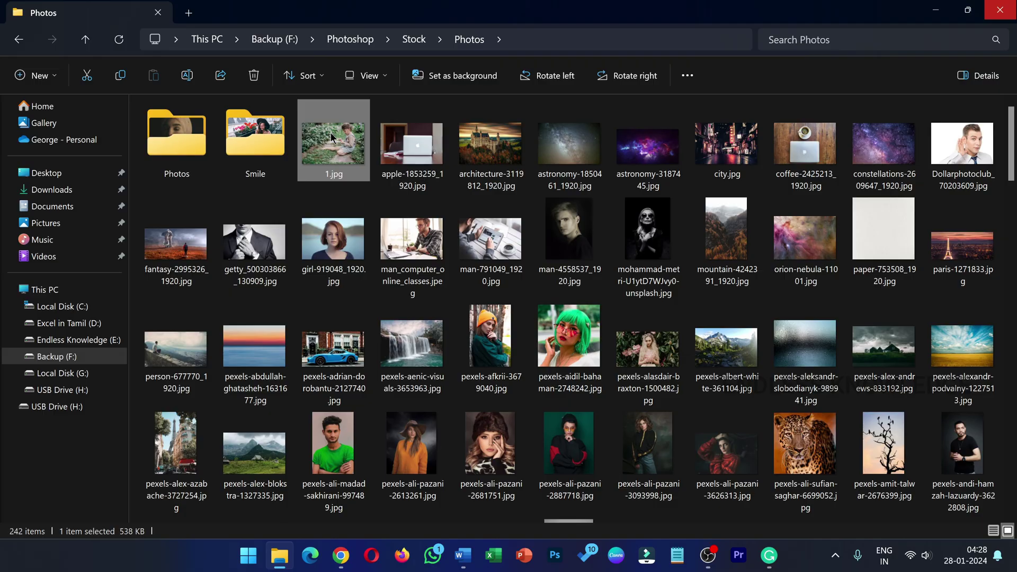
pyautogui.doubleClick(468, 16)
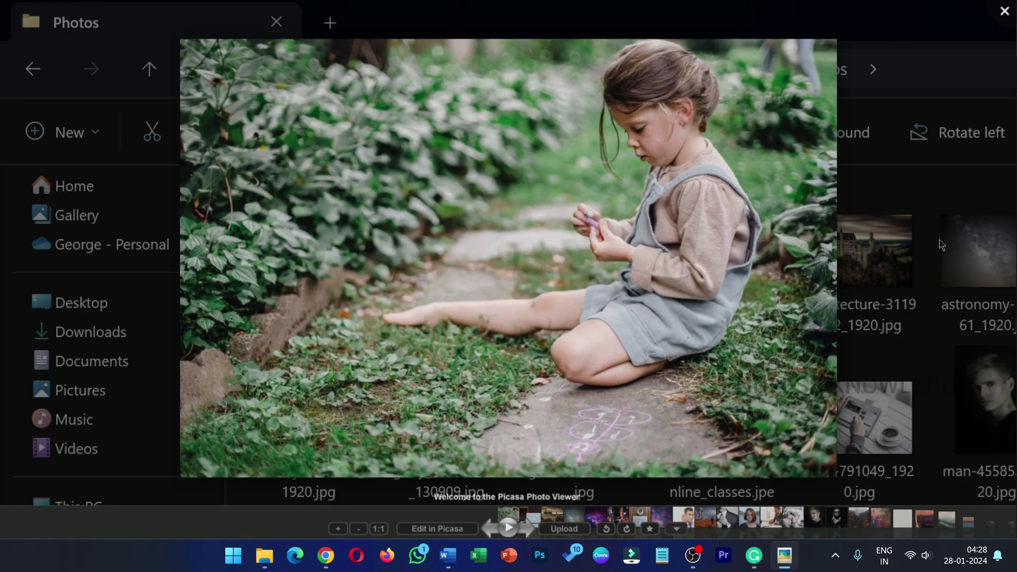
pyautogui.press('Right')
pyautogui.press('Right')
pyautogui.press('Right')
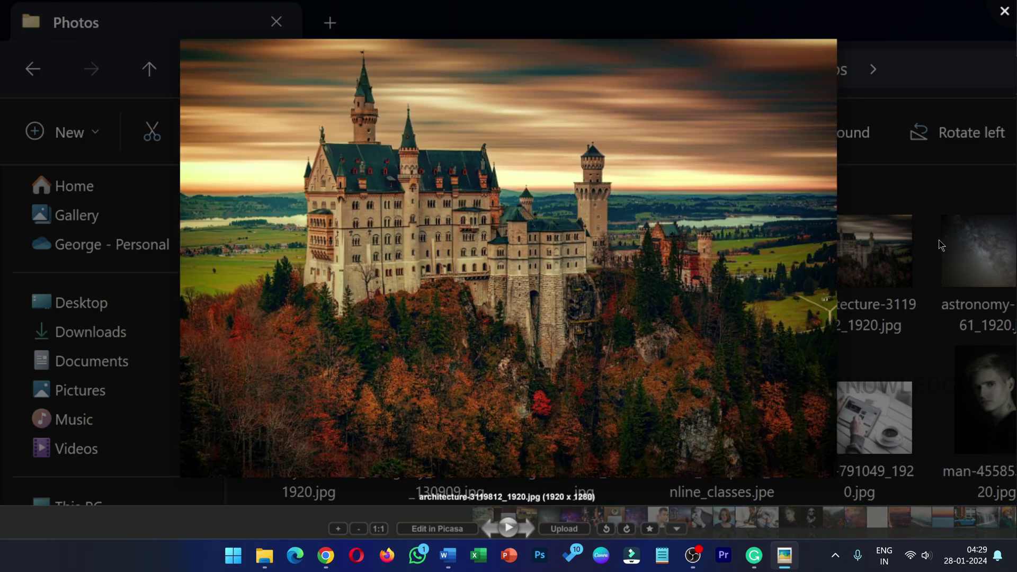
pyautogui.press('Right')
pyautogui.press('Right')
pyautogui.press('Right')
pyautogui.press('Right')
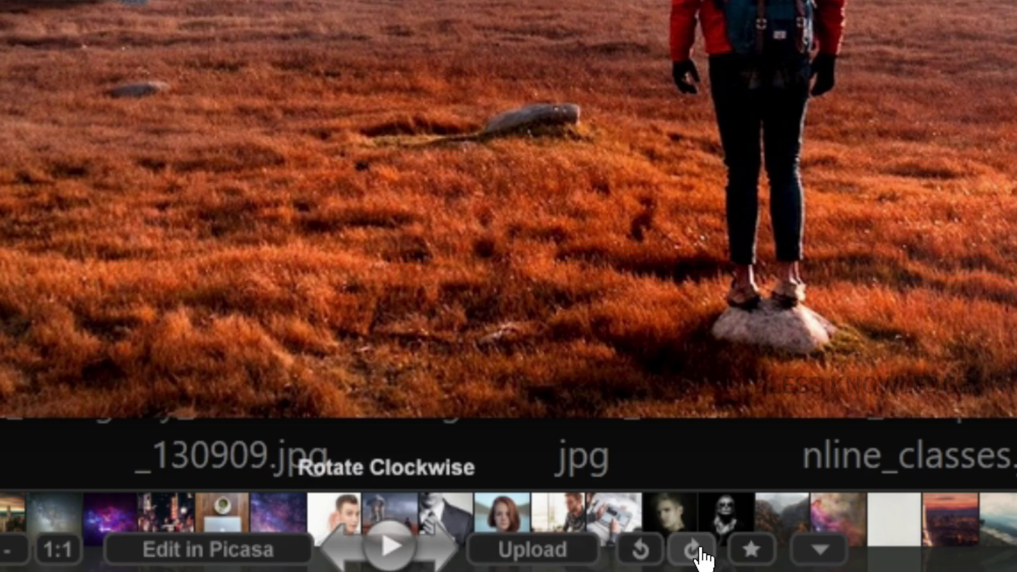
pyautogui.click(821, 550)
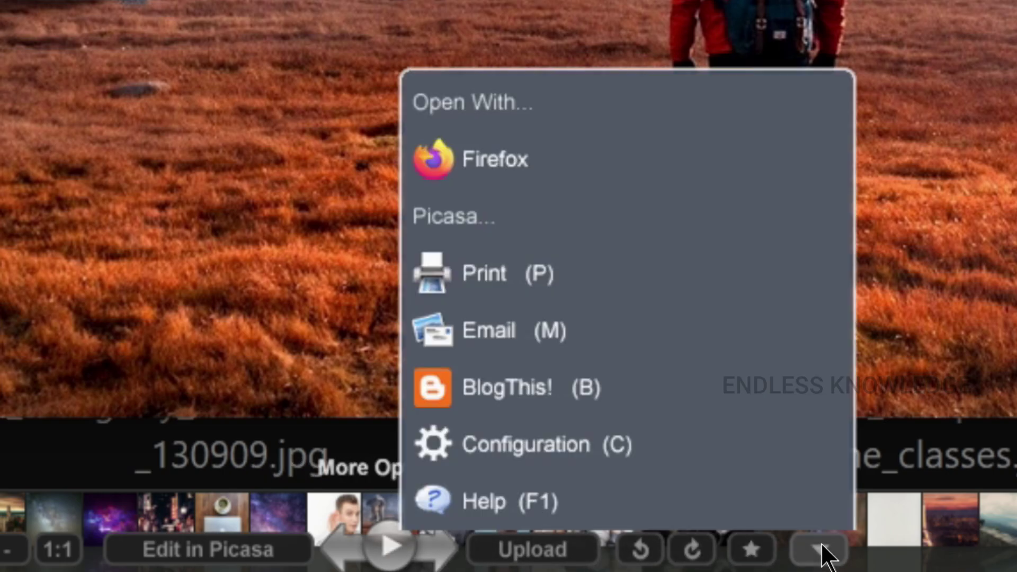
pyautogui.click(819, 548)
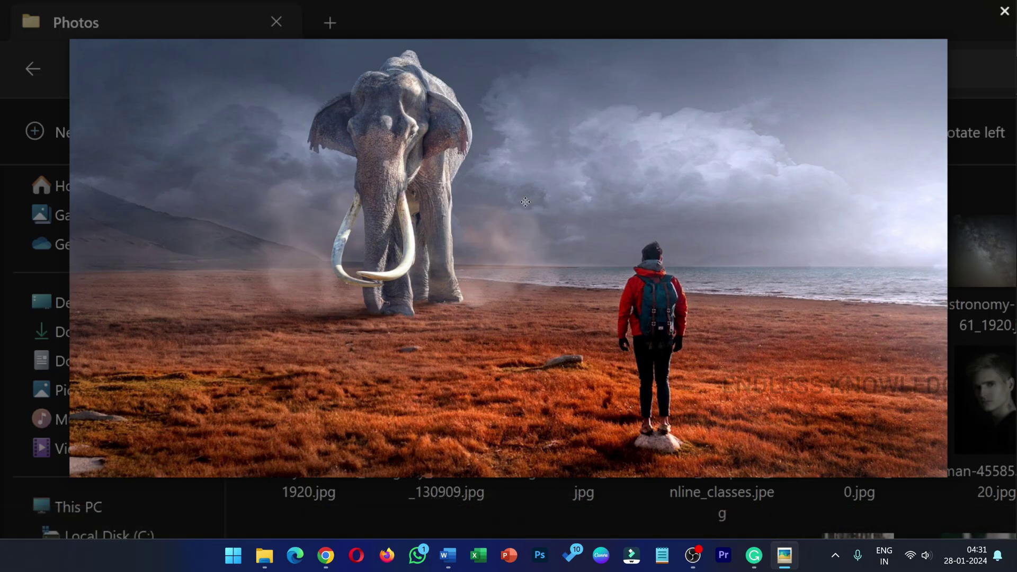
pyautogui.press('Escape')
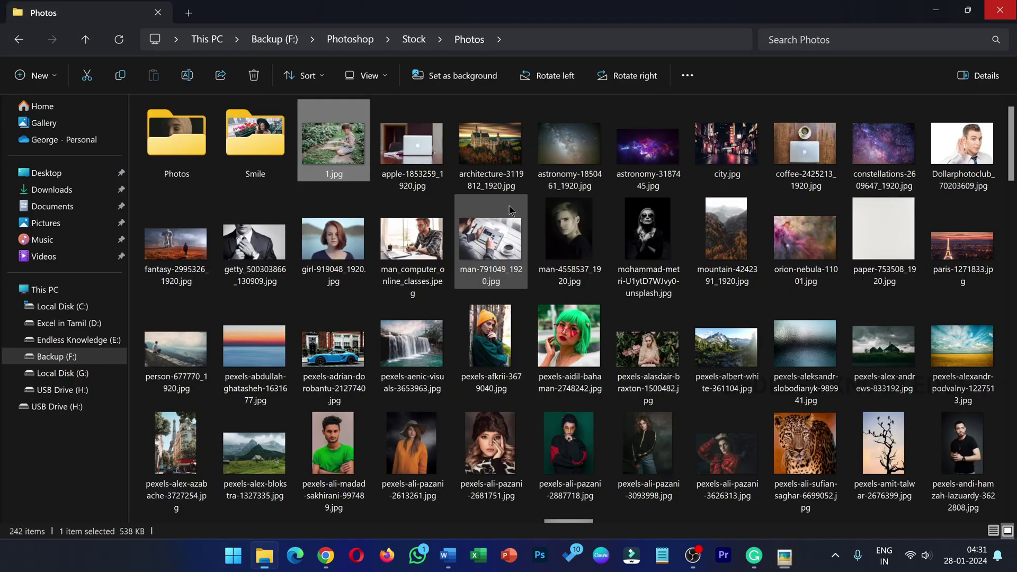
pyautogui.doubleClick(437, 363)
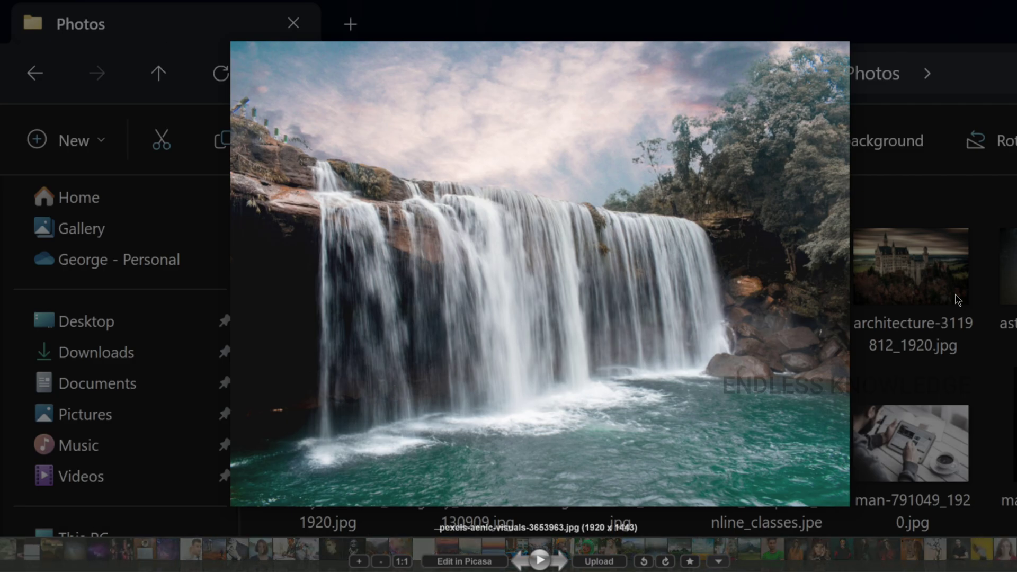
pyautogui.press('Escape')
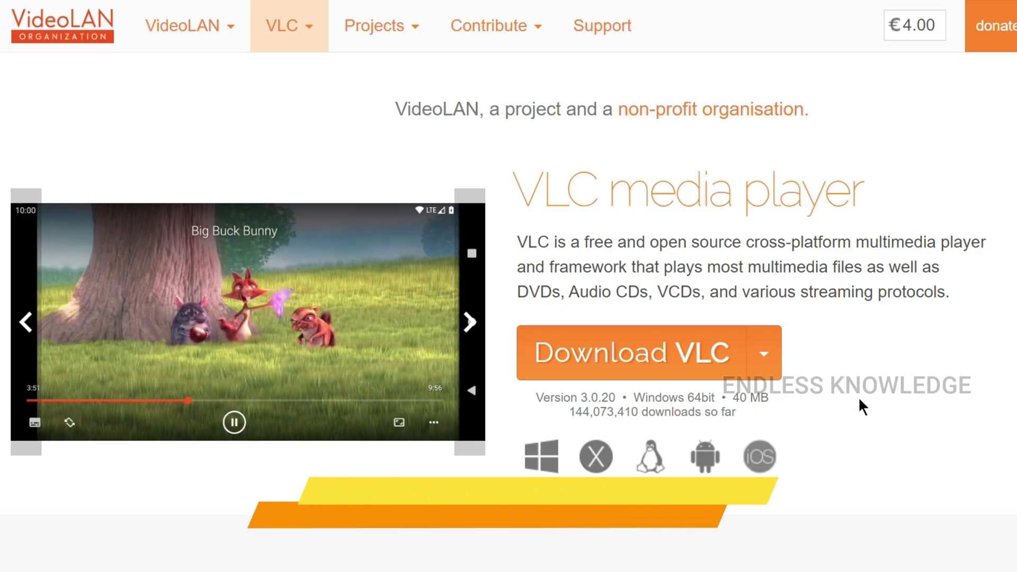
pyautogui.scroll(-6, 822, 364)
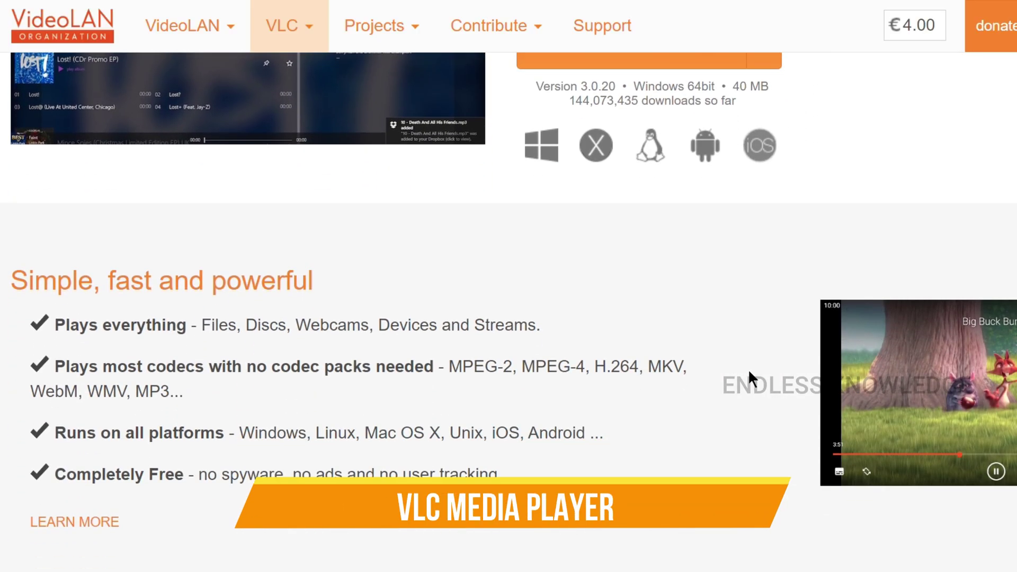
pyautogui.scroll(6, 748, 369)
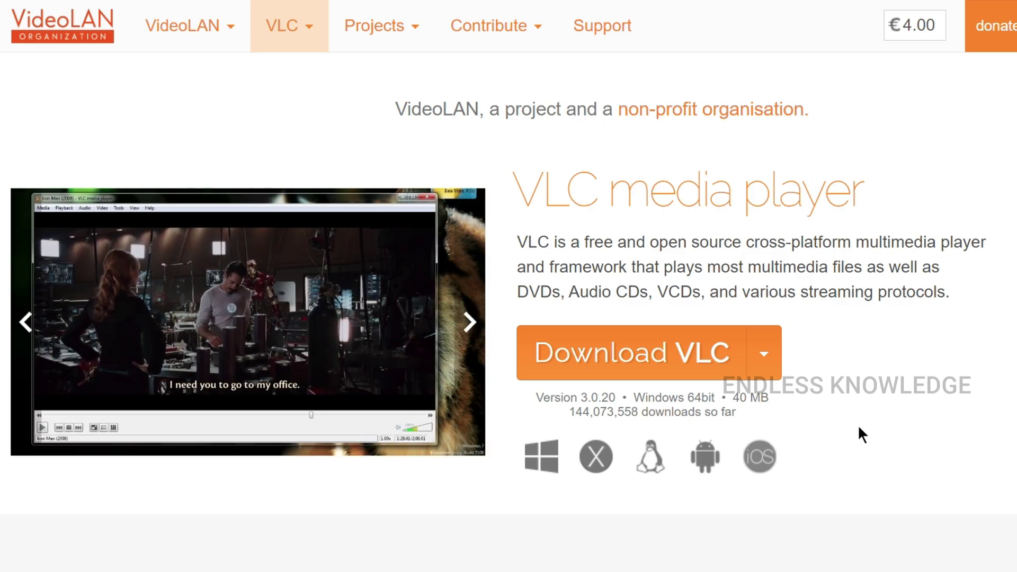
pyautogui.scroll(-4, 857, 424)
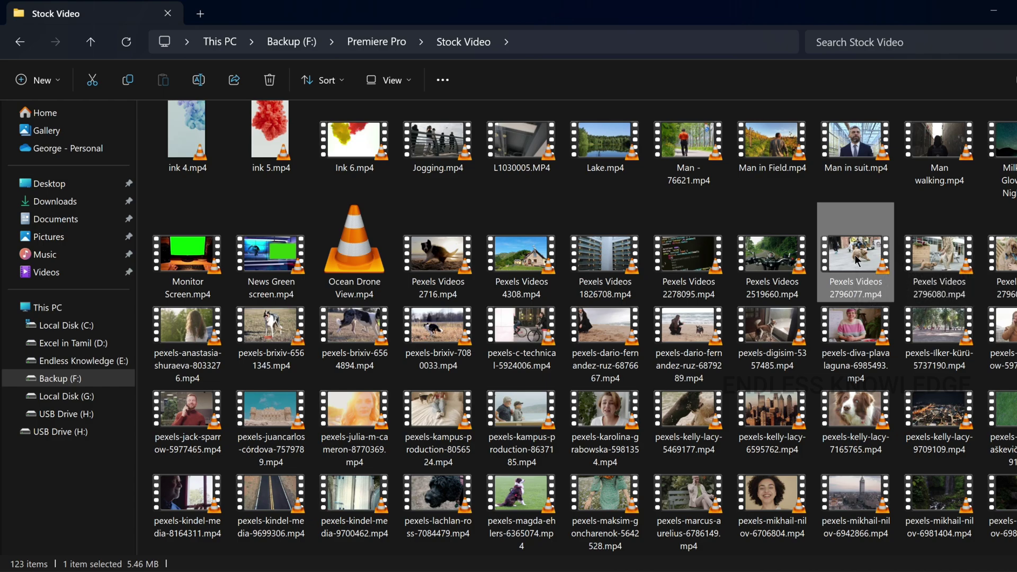
# Step: Keep VLC as the default app for Pexels Videos 2796077.mp4 and close its properties
pyautogui.hotkey('alt', 'Return')
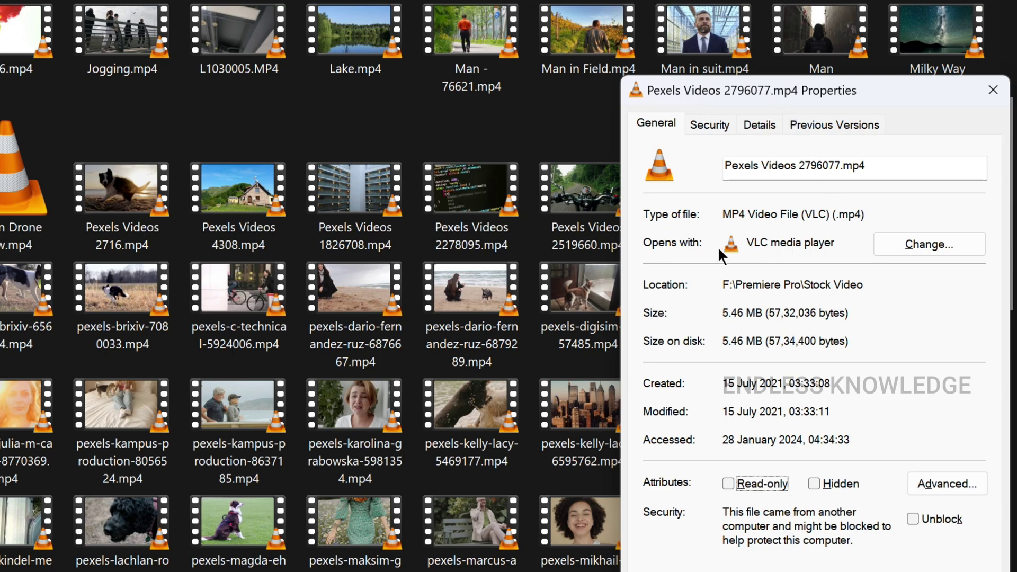
pyautogui.click(939, 248)
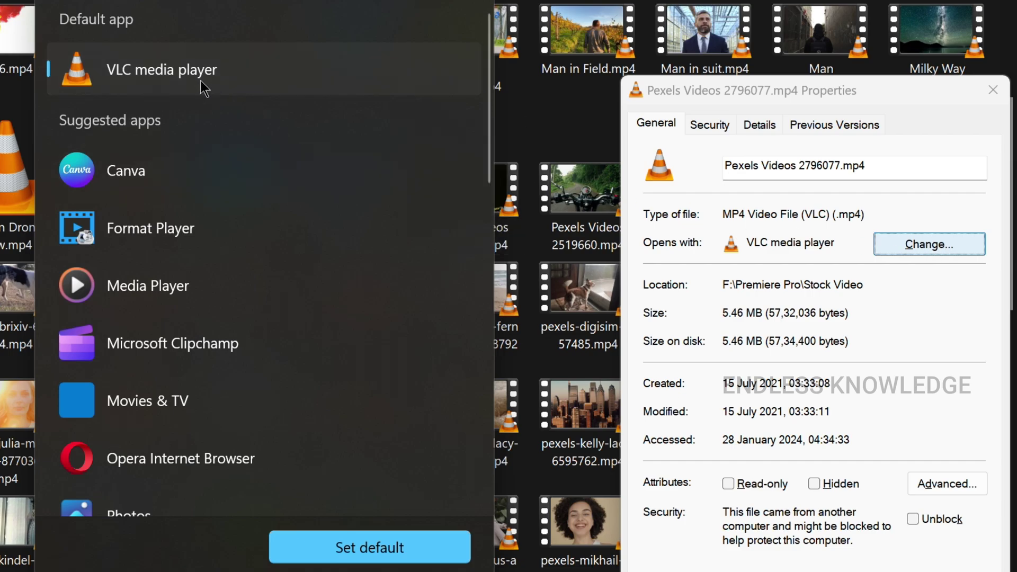
pyautogui.click(404, 547)
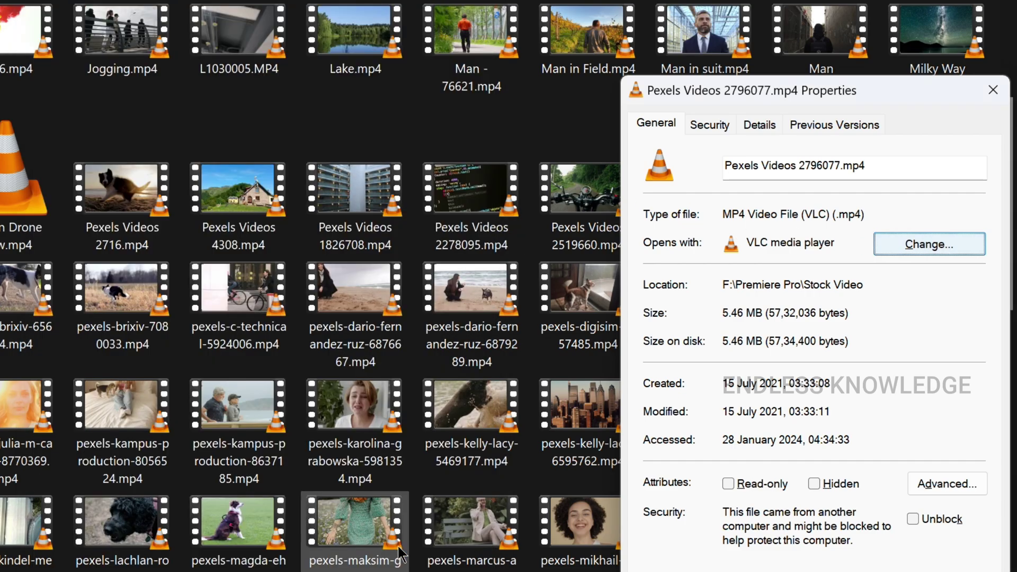
pyautogui.press('Return')
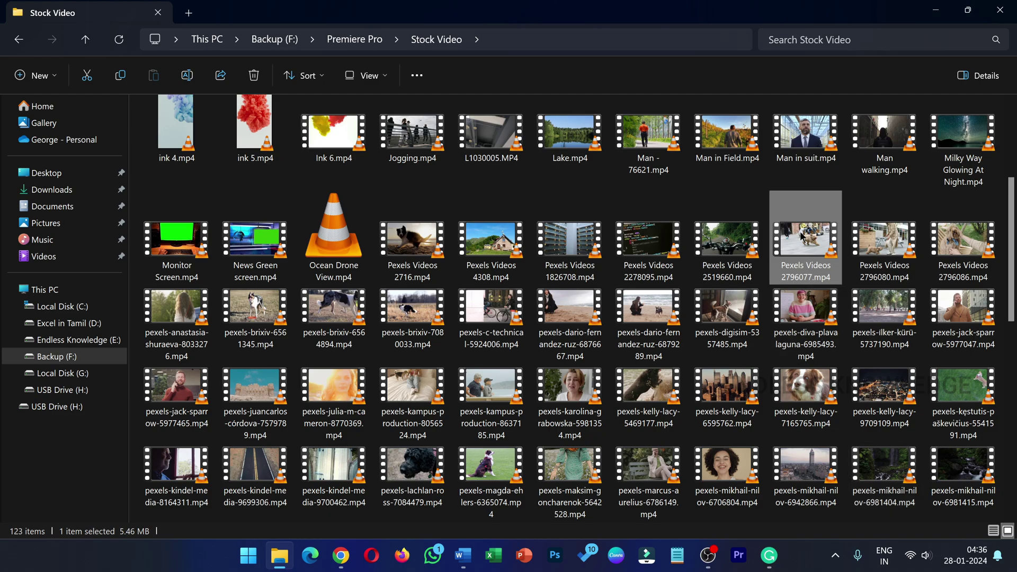
# Step: Play Pexels Videos 2796077.mp4 in VLC and browse its Audio, Playback, Media, Video and View menus
pyautogui.doubleClick(803, 237)
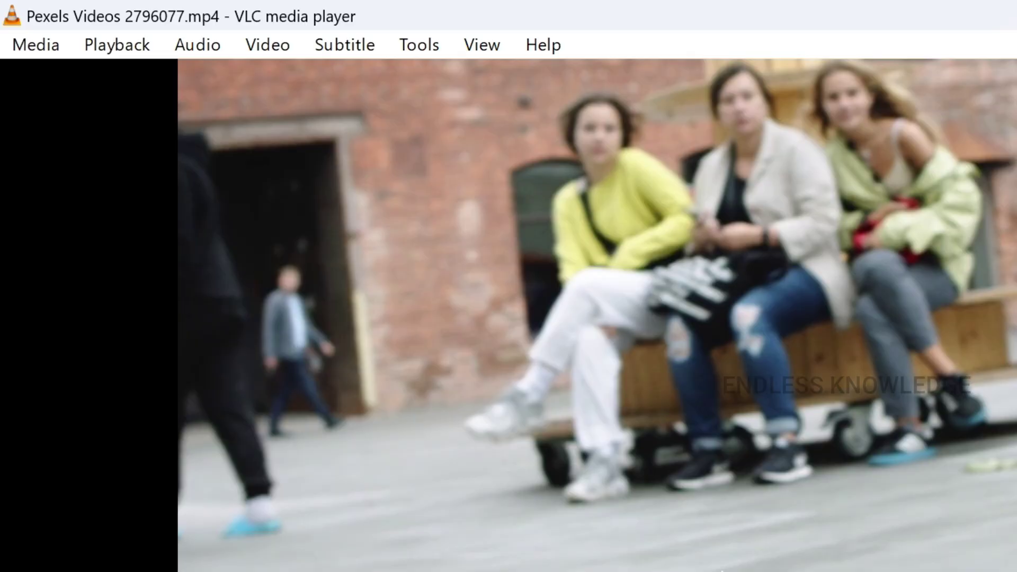
pyautogui.click(276, 50)
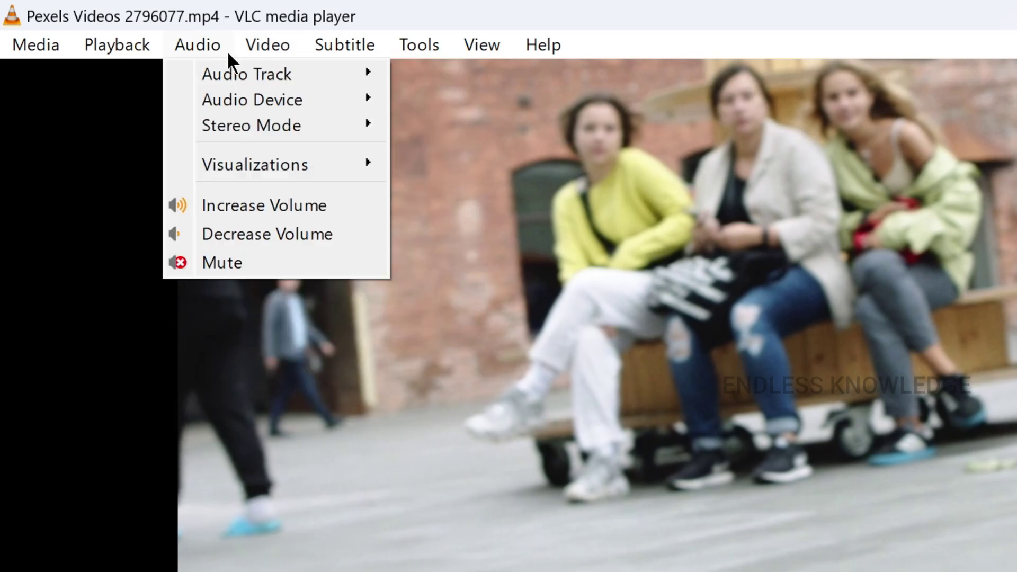
pyautogui.click(62, 46)
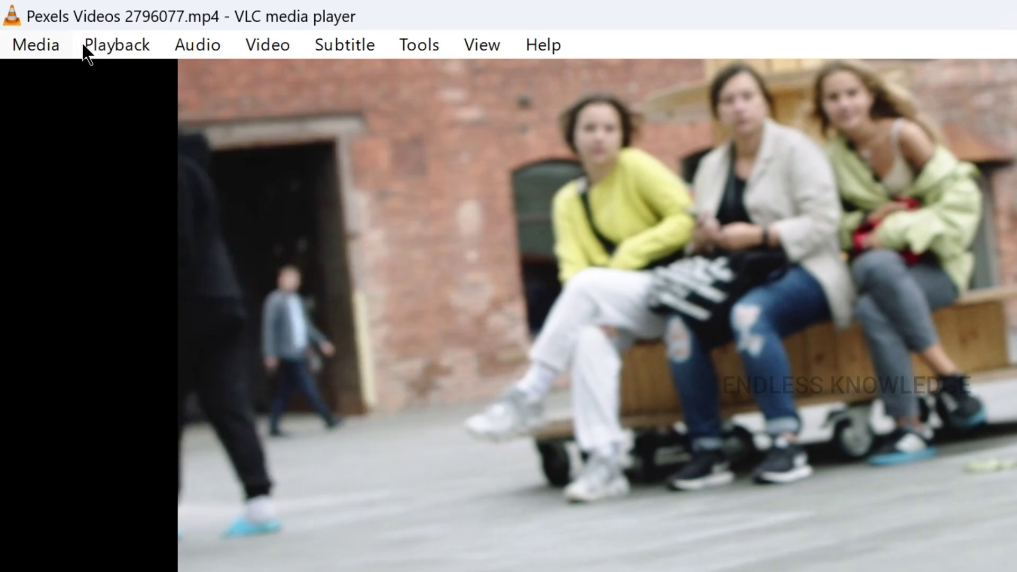
pyautogui.click(268, 43)
pyautogui.moveTo(461, 42)
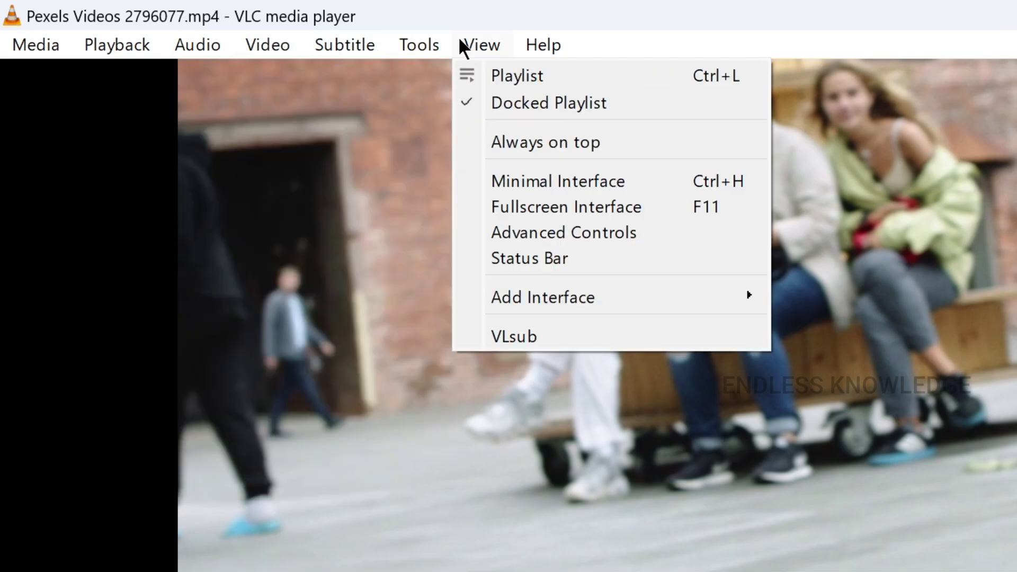
pyautogui.moveTo(371, 47)
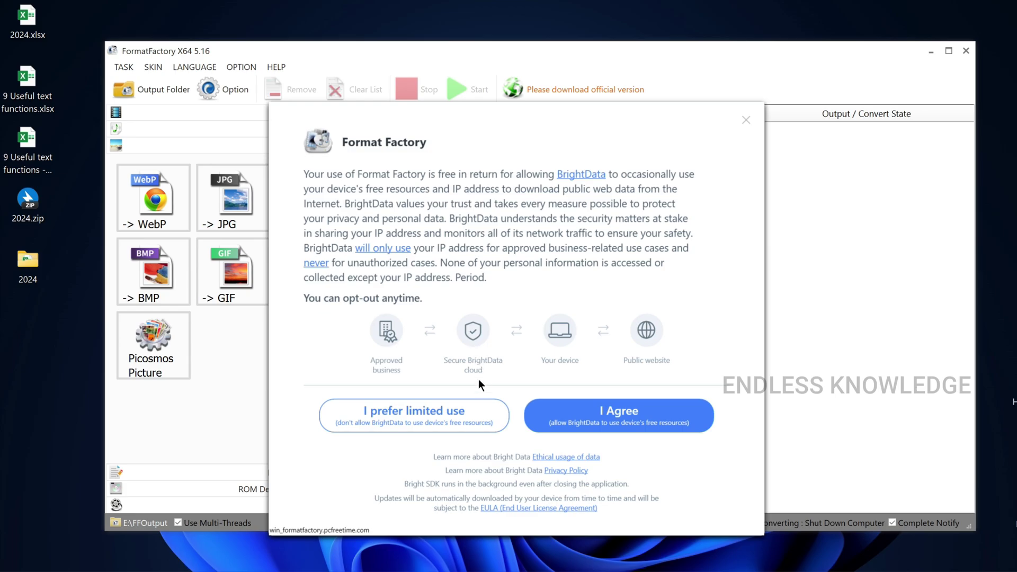
# Step: Choose limited data use, maximize Format Factory, and view its Video, Audio and Picture tools
pyautogui.click(469, 422)
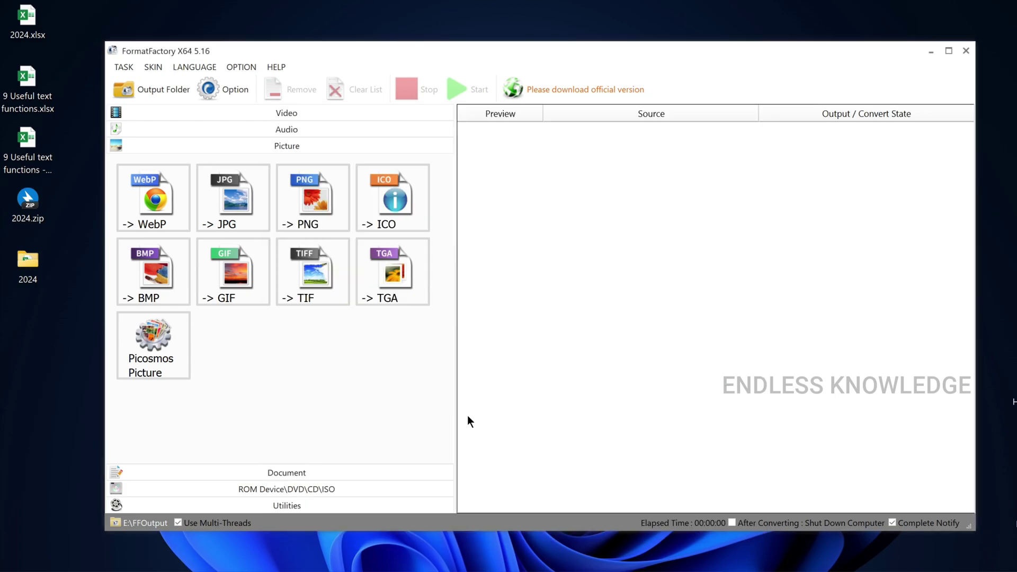
pyautogui.click(950, 52)
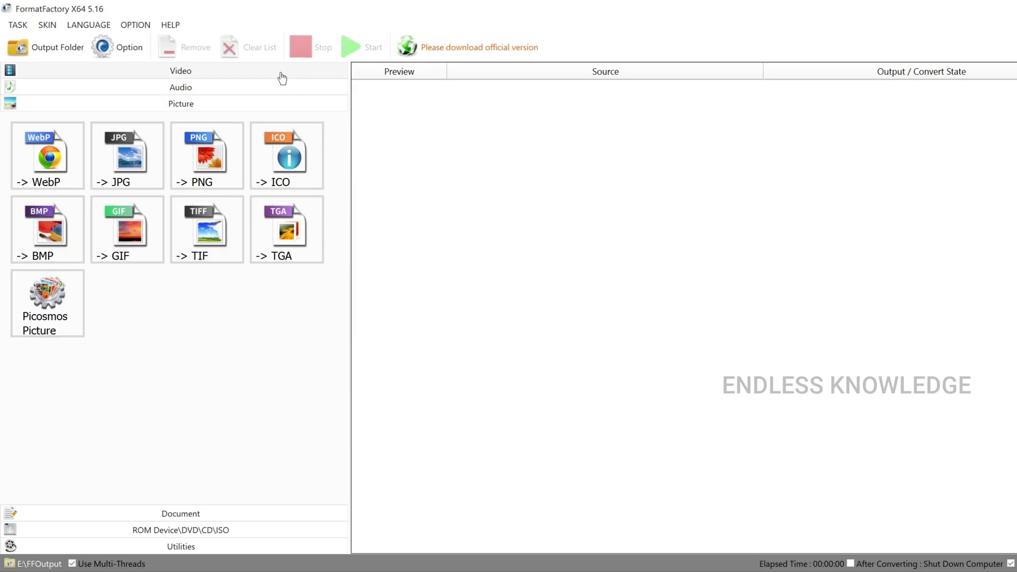
pyautogui.click(261, 77)
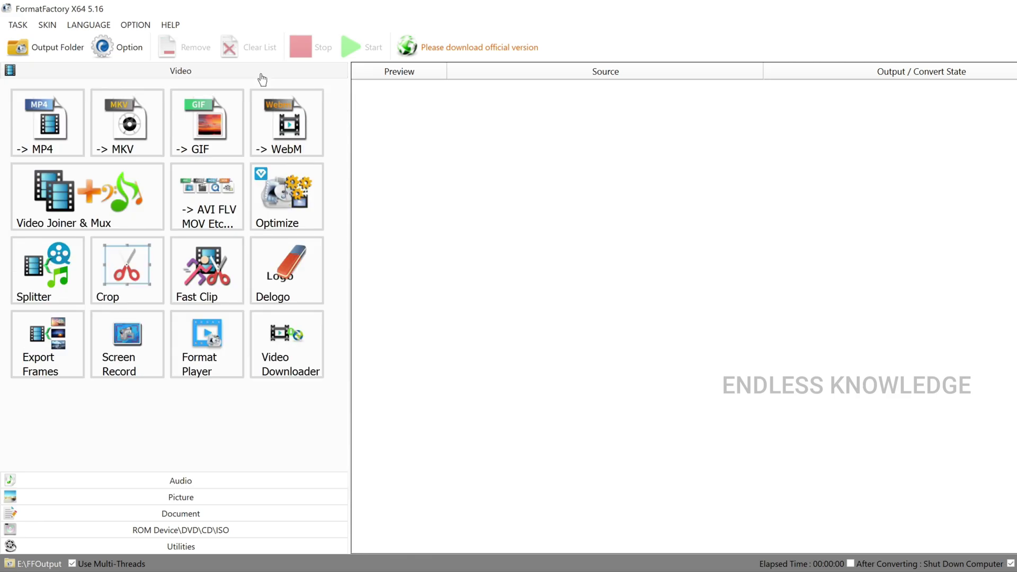
pyautogui.click(212, 482)
pyautogui.click(206, 496)
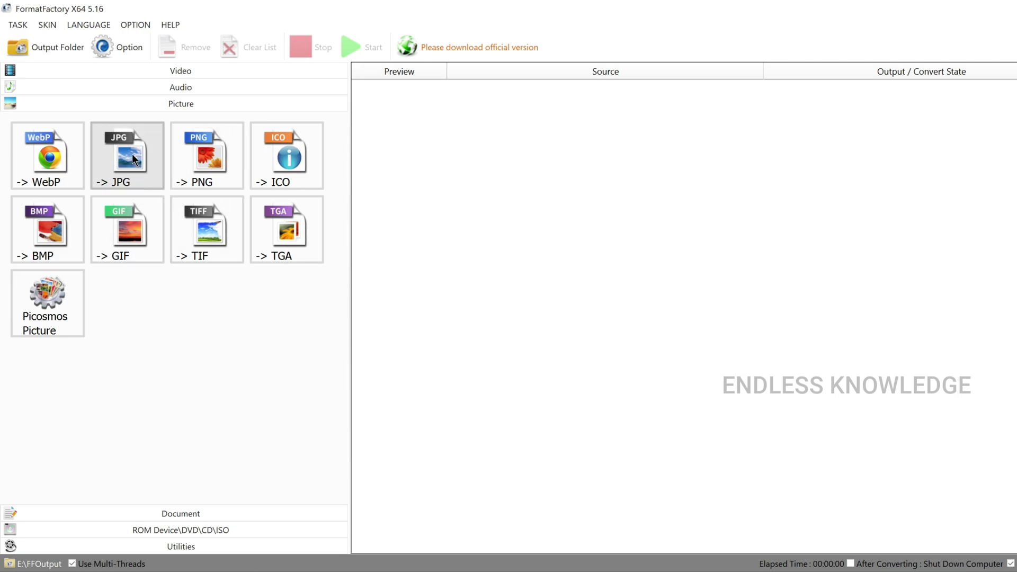
# Step: Queue the five JPGs 786A9836 to 786A9830 for PNG conversion, output to E:\FFOutput
pyautogui.click(218, 153)
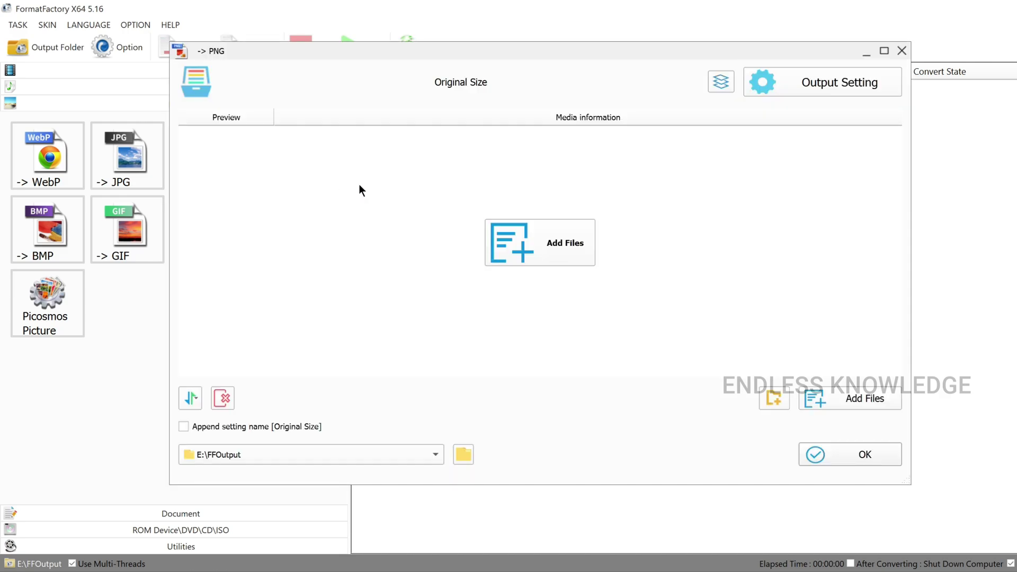
pyautogui.click(539, 251)
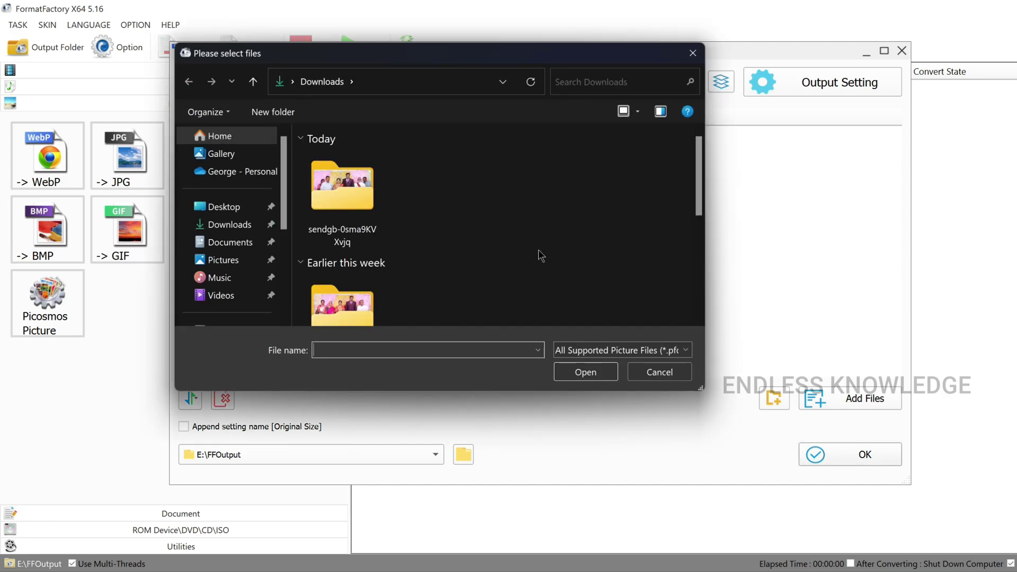
pyautogui.doubleClick(342, 185)
pyautogui.moveTo(298, 171); pyautogui.dragTo(362, 243)
pyautogui.click(583, 373)
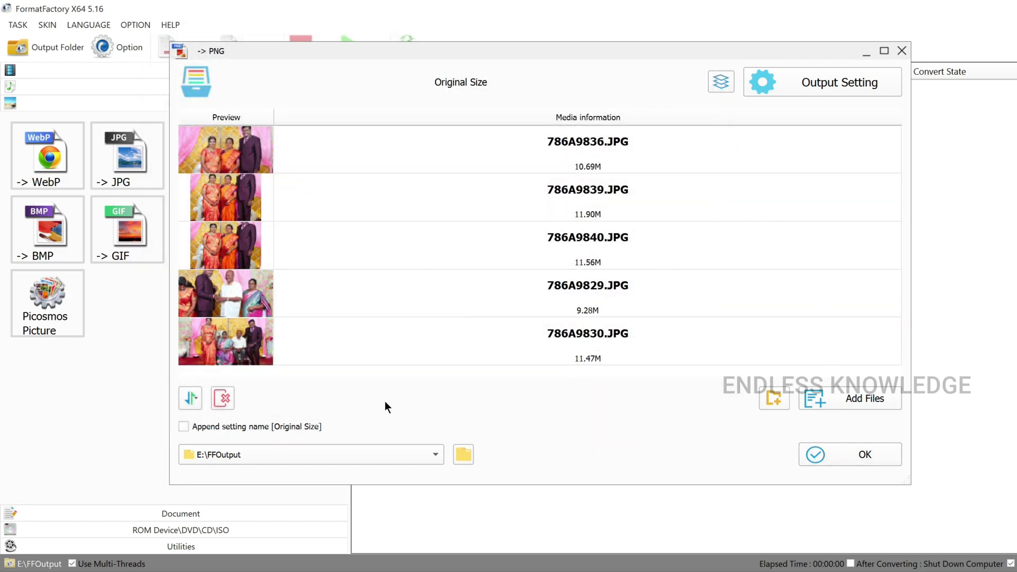
pyautogui.click(336, 456)
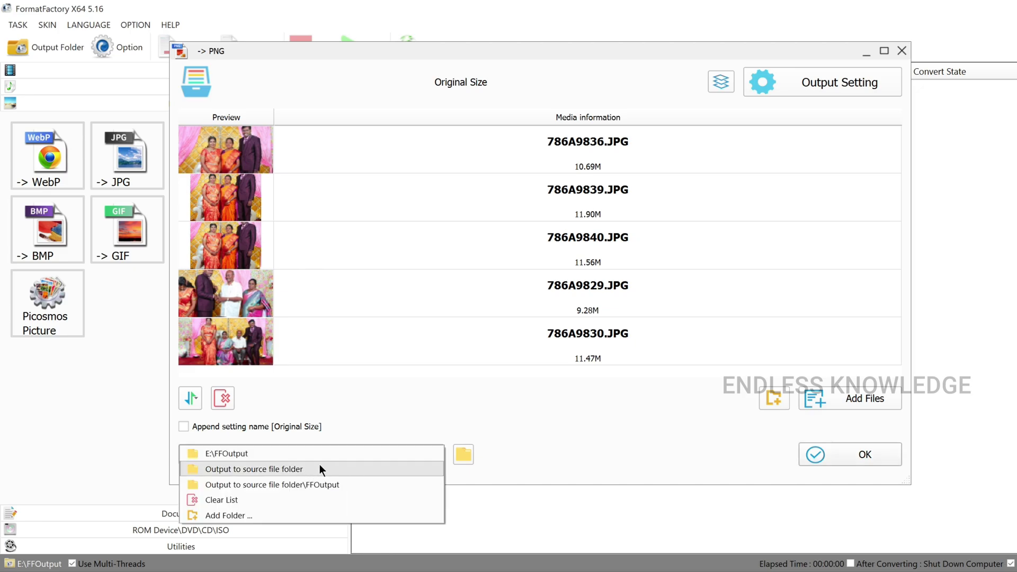
pyautogui.click(249, 454)
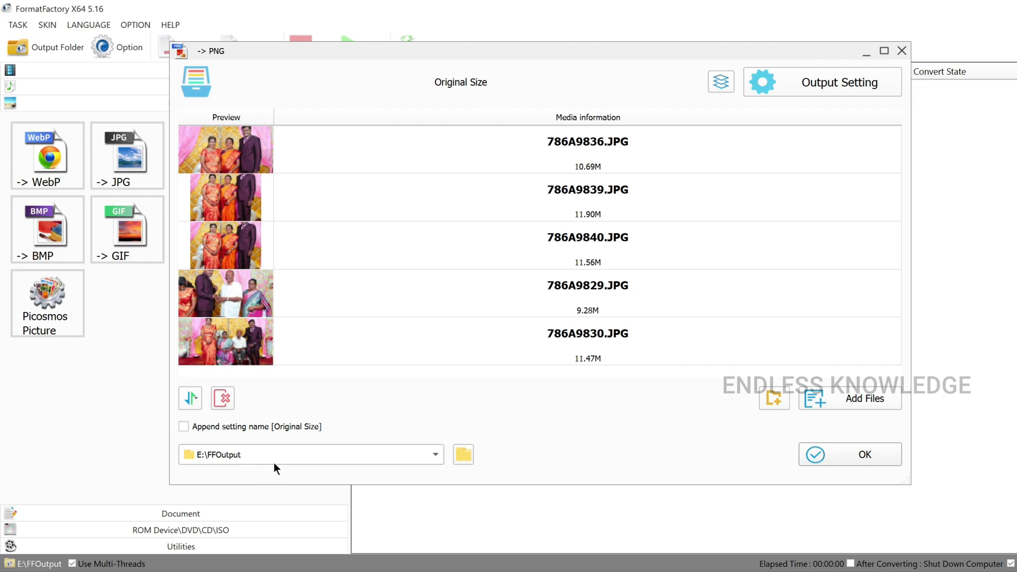
pyautogui.click(821, 458)
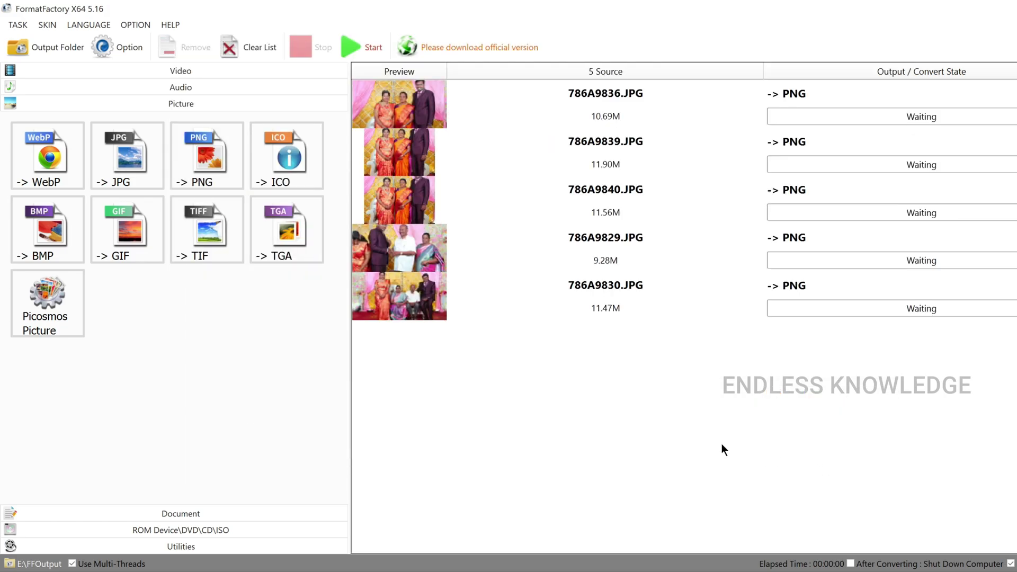
# Step: Convert the five queued photos to PNG and open the E:\FFOutput folder
pyautogui.click(359, 44)
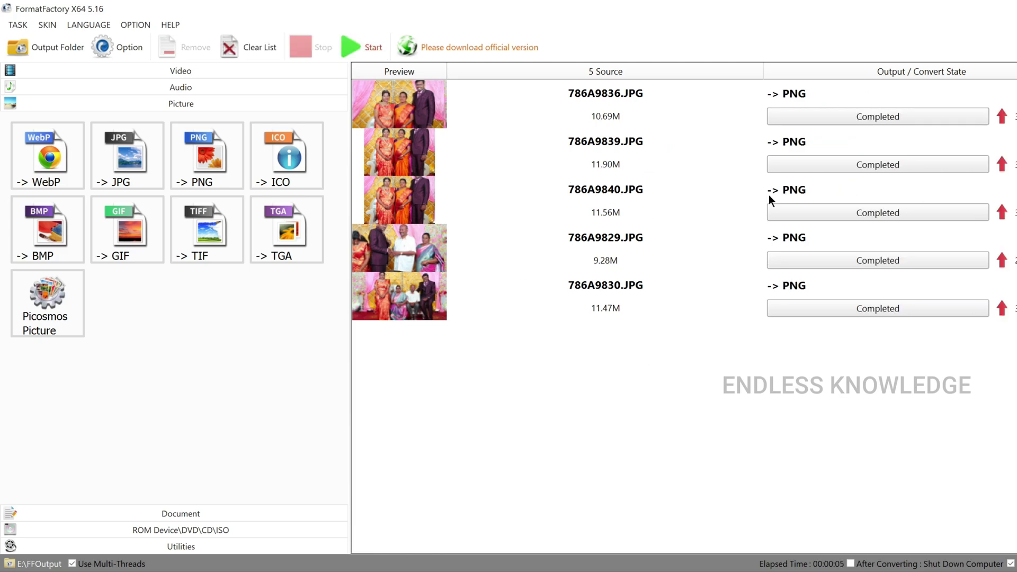
pyautogui.click(60, 51)
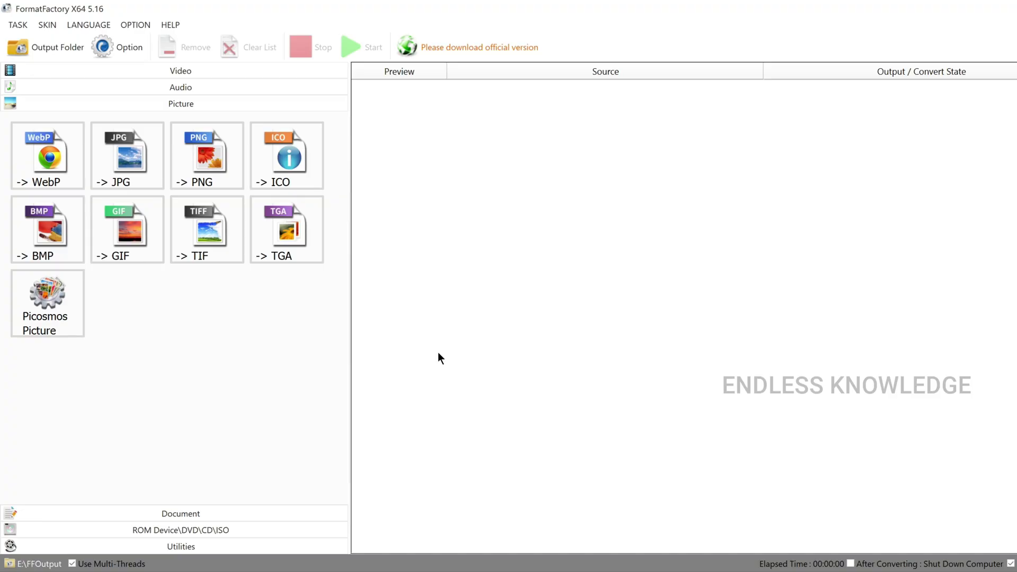
# Step: View the Audio and Video tools, then the Document category's PDF and ebook tools
pyautogui.click(206, 88)
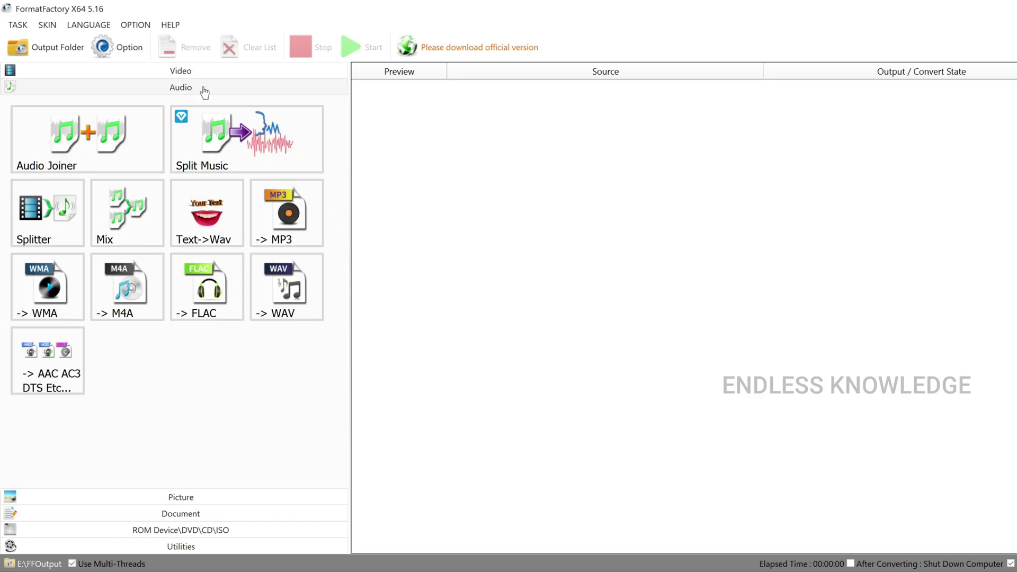
pyautogui.click(210, 74)
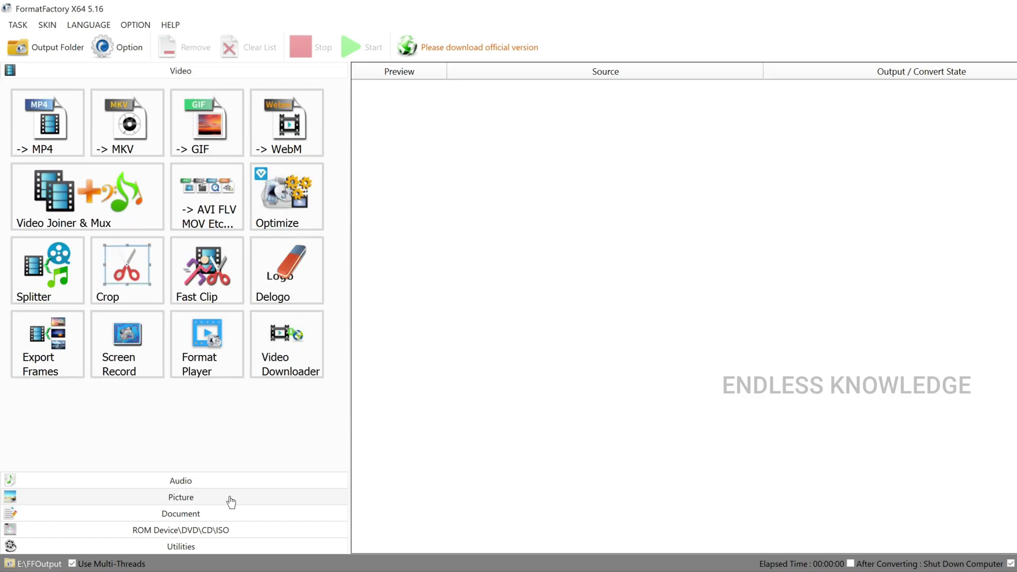
pyautogui.click(214, 514)
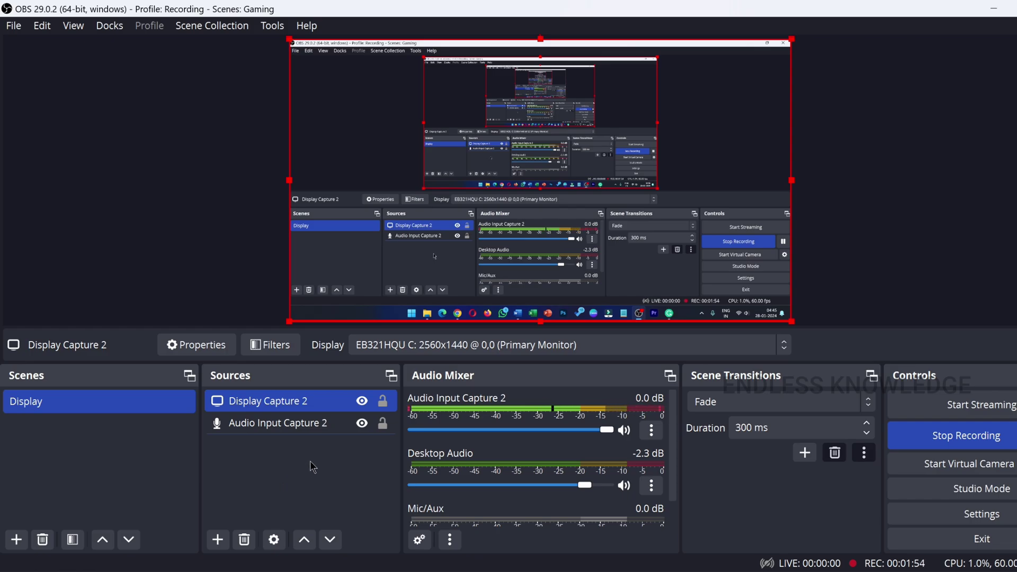
pyautogui.press('alt')
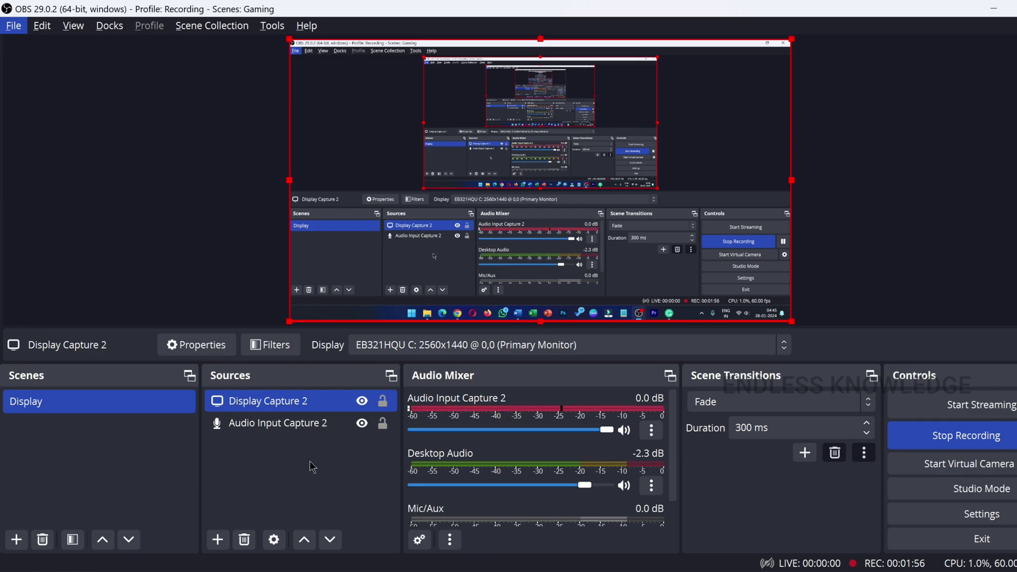
pyautogui.click(22, 539)
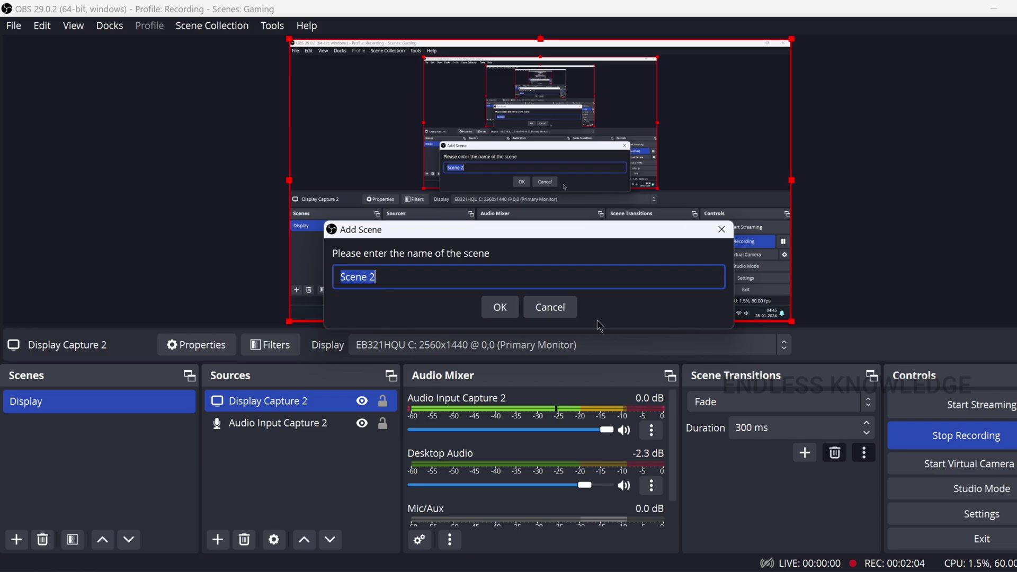
pyautogui.click(551, 314)
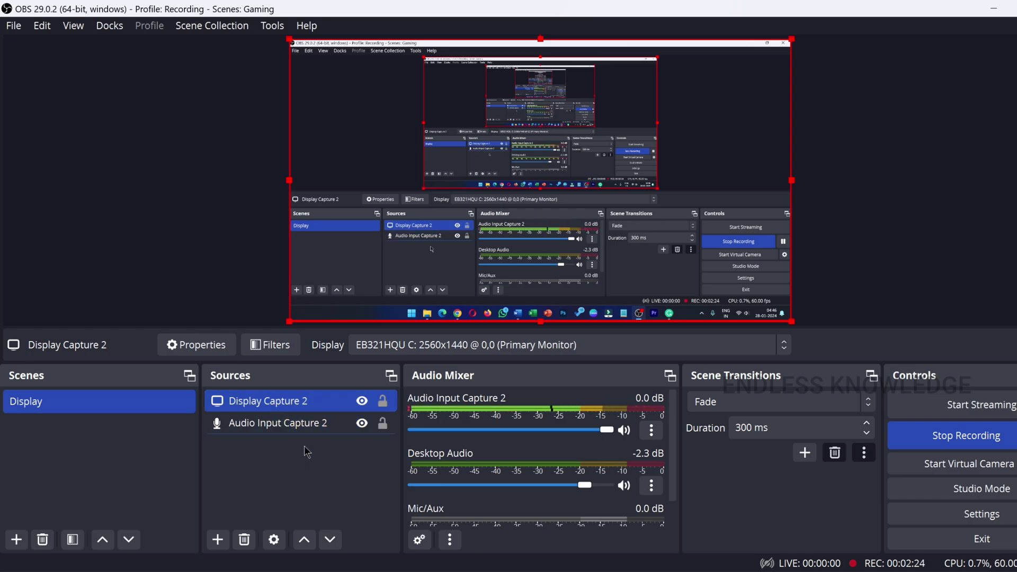
# Step: Add a new Display Capture source to the scene
pyautogui.keyDown('ctrl'); pyautogui.click(285, 428); pyautogui.keyUp('ctrl')
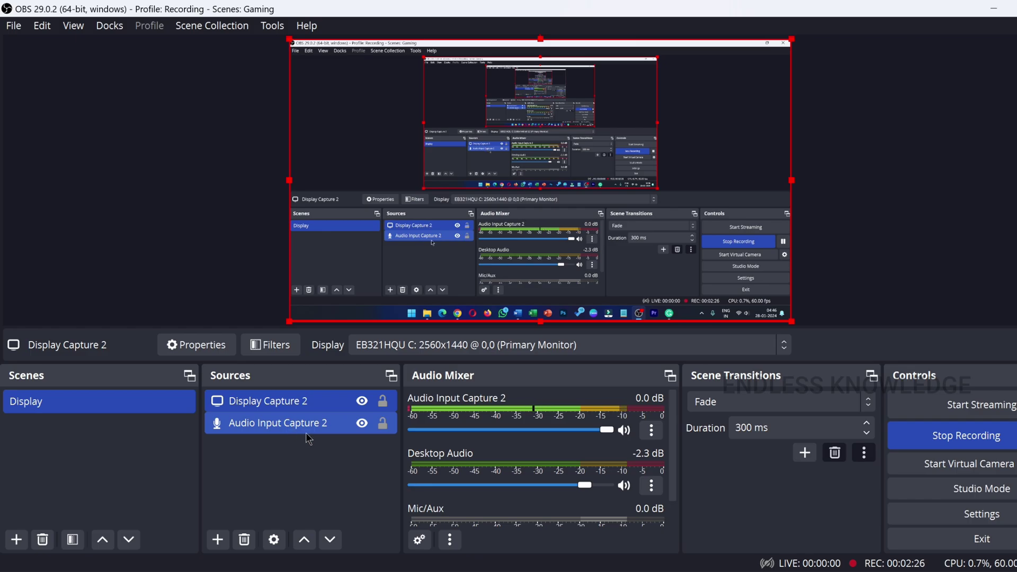
pyautogui.keyDown('ctrl'); pyautogui.click(286, 427); pyautogui.keyUp('ctrl')
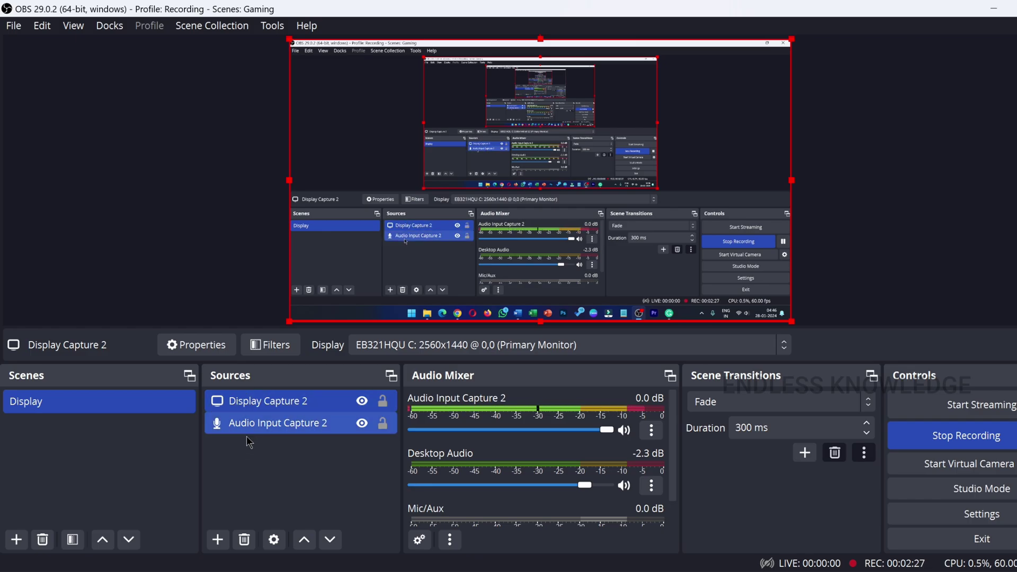
pyautogui.click(218, 540)
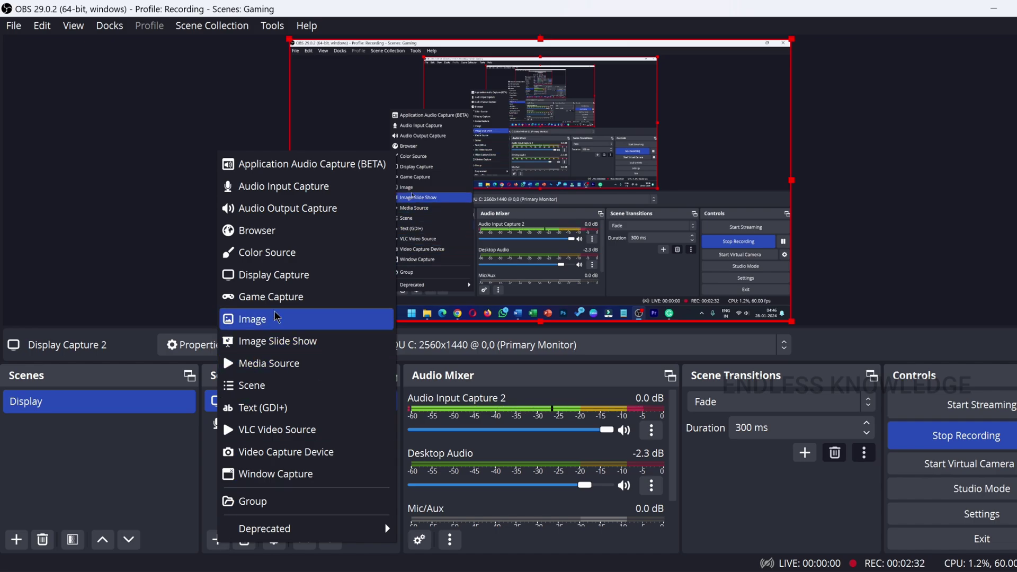
pyautogui.click(308, 275)
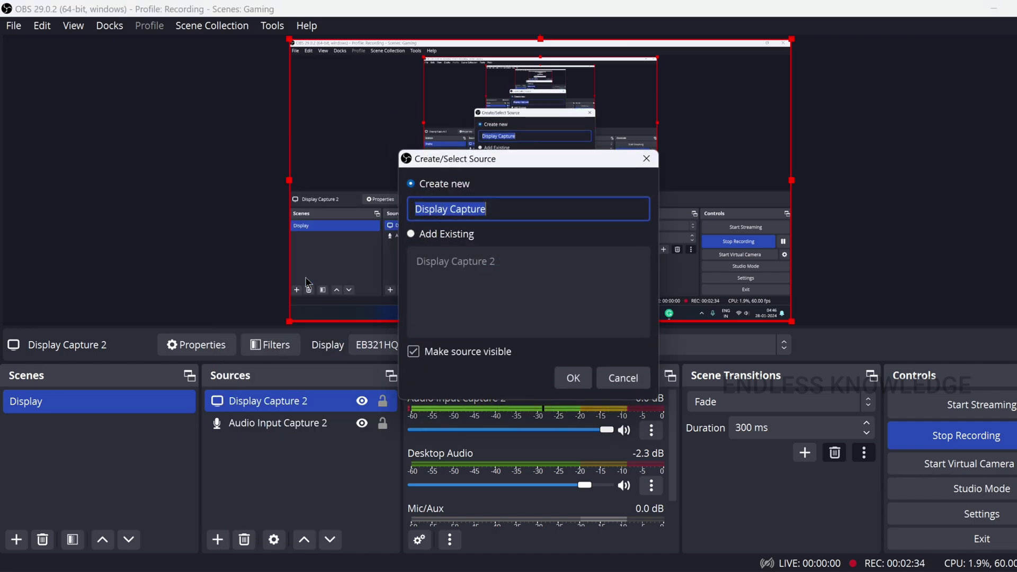
pyautogui.click(573, 377)
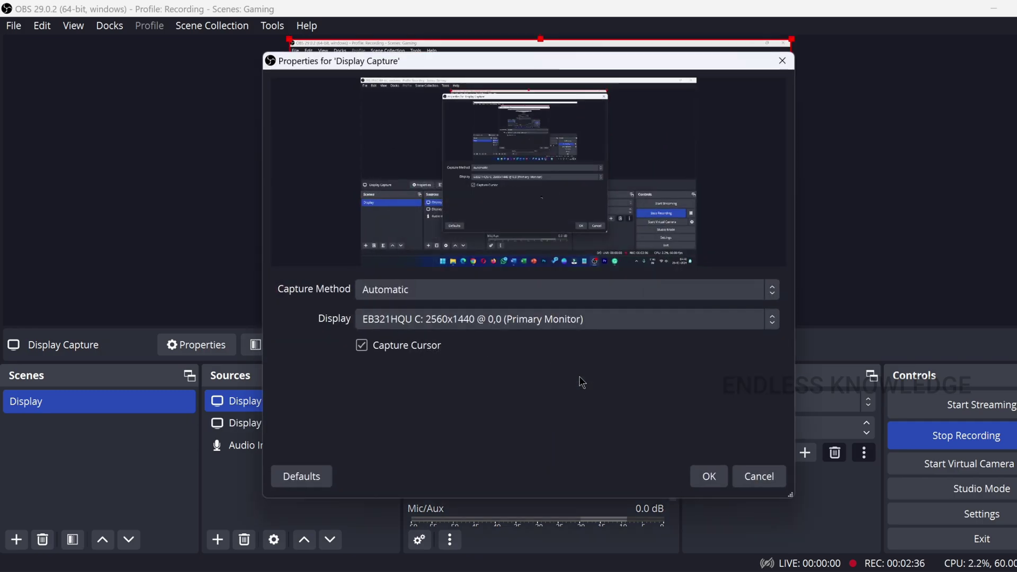
# Step: Keep the primary monitor as the capture display and confirm the source properties
pyautogui.click(406, 322)
pyautogui.click(480, 339)
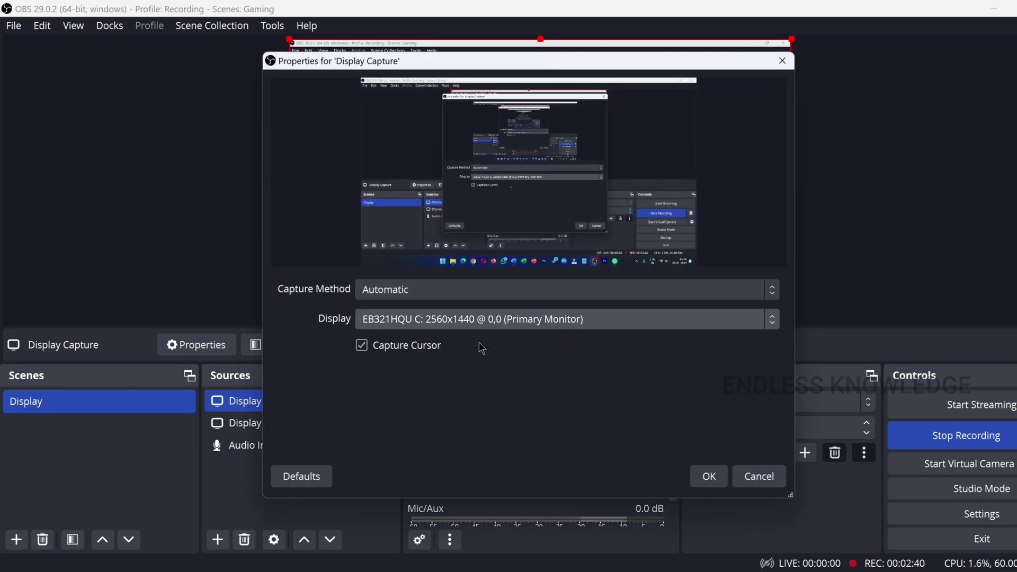
pyautogui.click(481, 321)
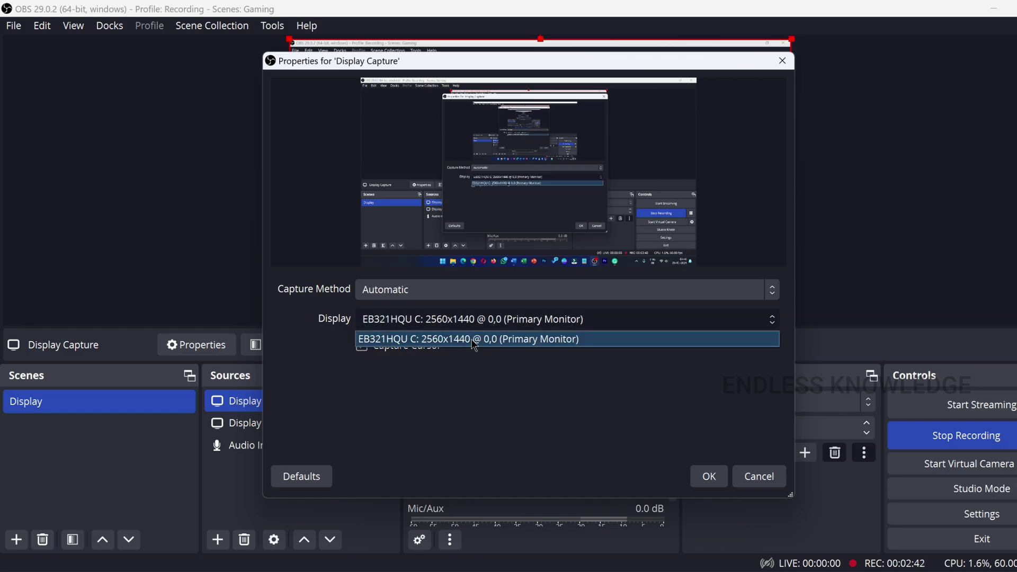
pyautogui.click(474, 342)
pyautogui.click(700, 476)
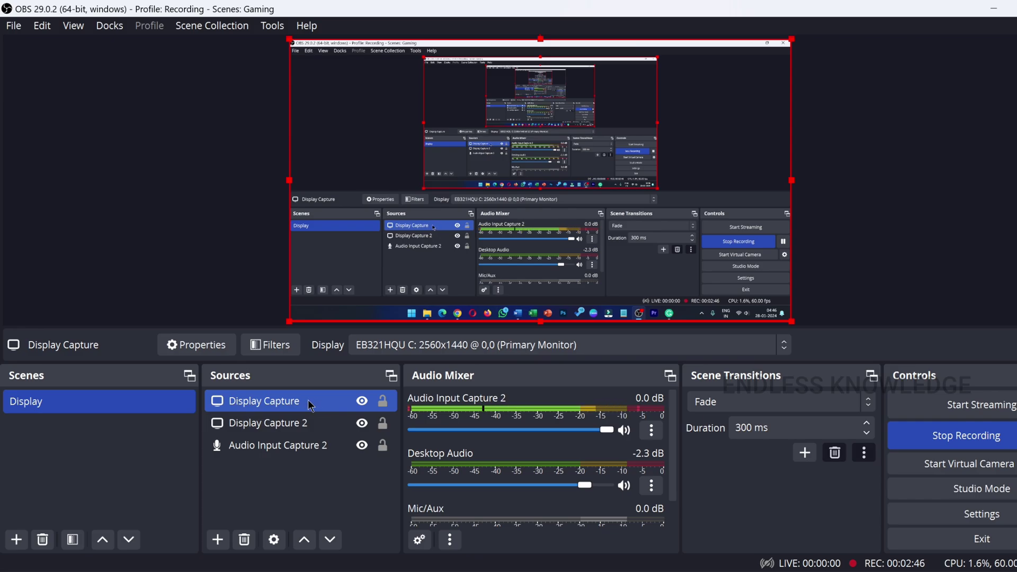
# Step: Delete the new Display Capture source and reselect Display Capture 2
pyautogui.click(244, 539)
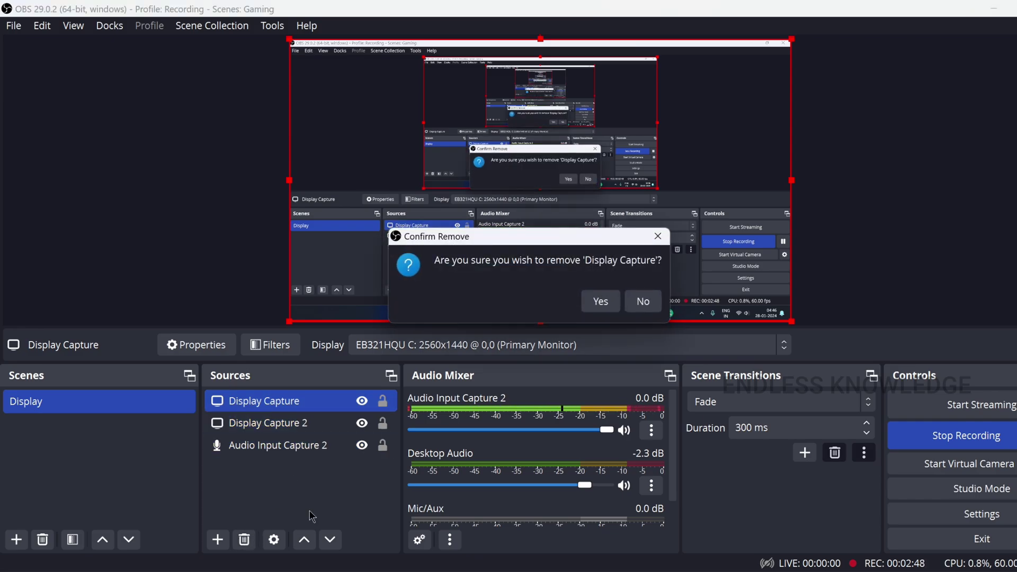
pyautogui.click(601, 300)
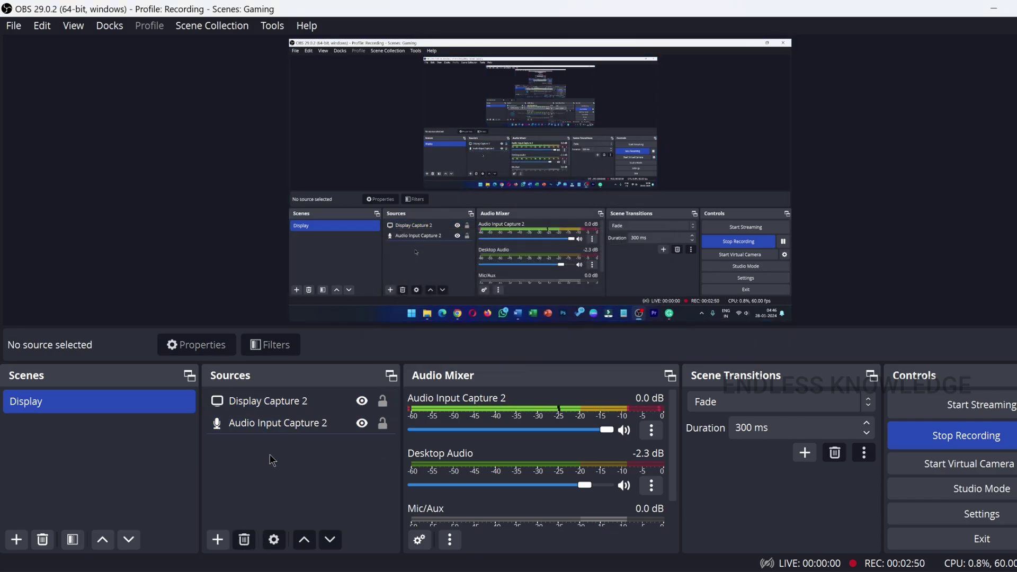
pyautogui.click(273, 424)
pyautogui.click(276, 403)
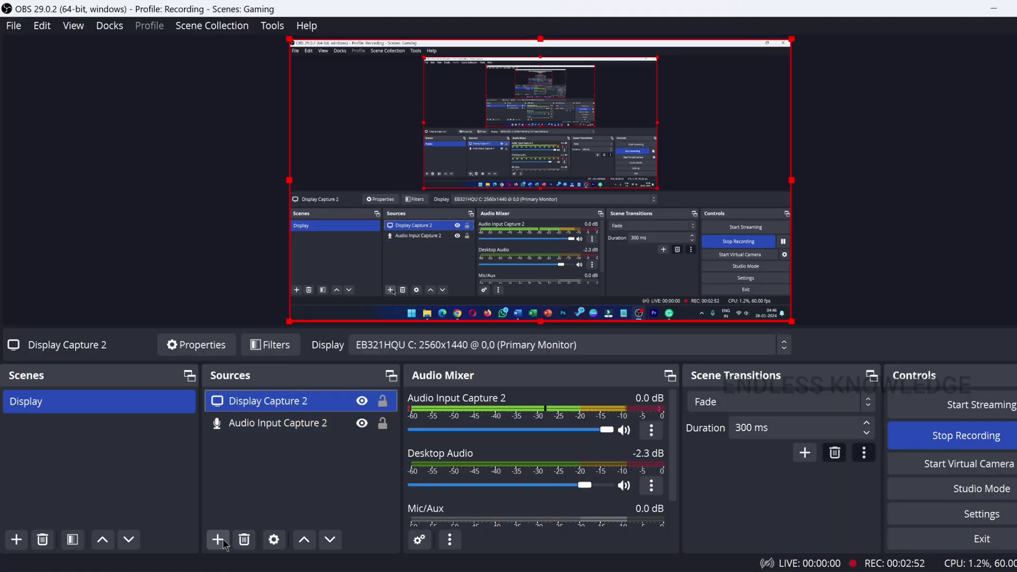
pyautogui.click(222, 540)
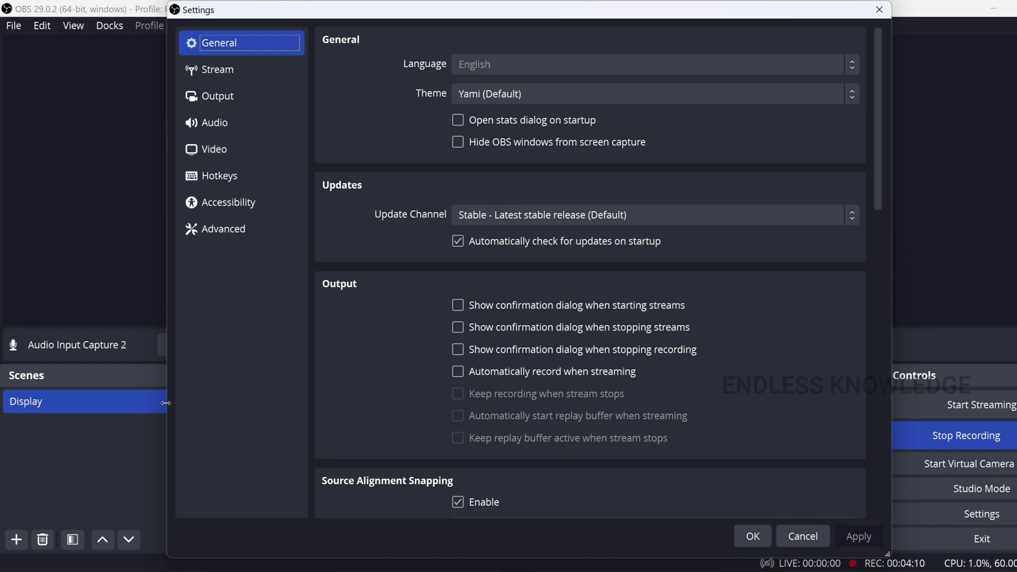
pyautogui.click(242, 156)
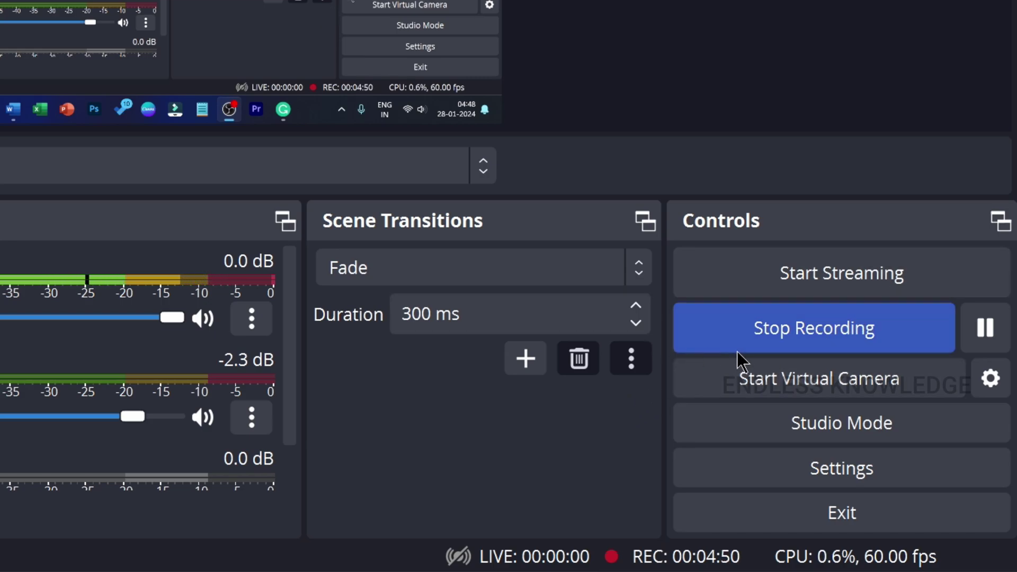
# Step: Stop the OBS screen recording from the Controls dock
pyautogui.click(812, 342)
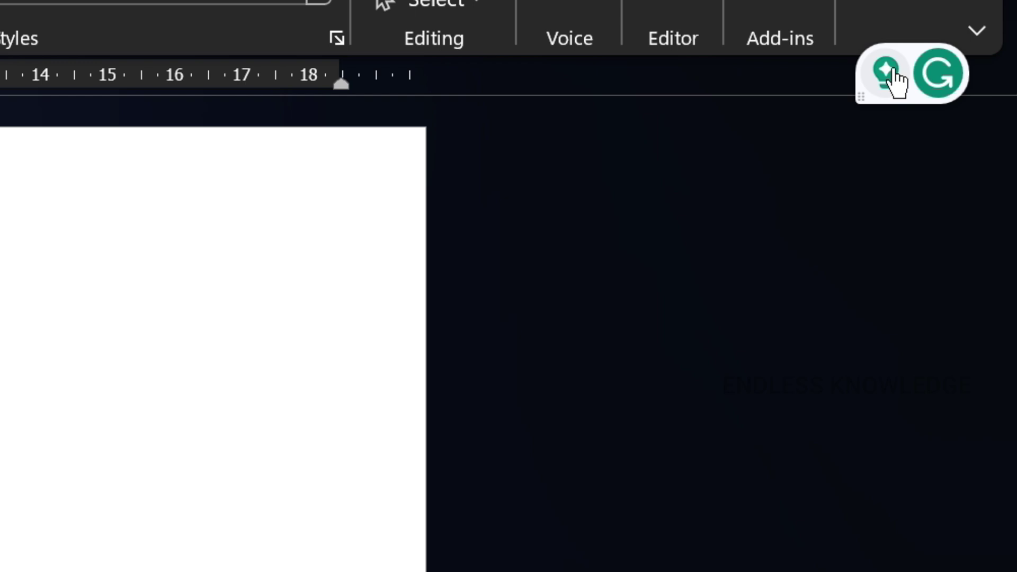
# Step: Have Grammarly generate ten compliments about a friend's voice and insert them as a numbered list
pyautogui.click(895, 70)
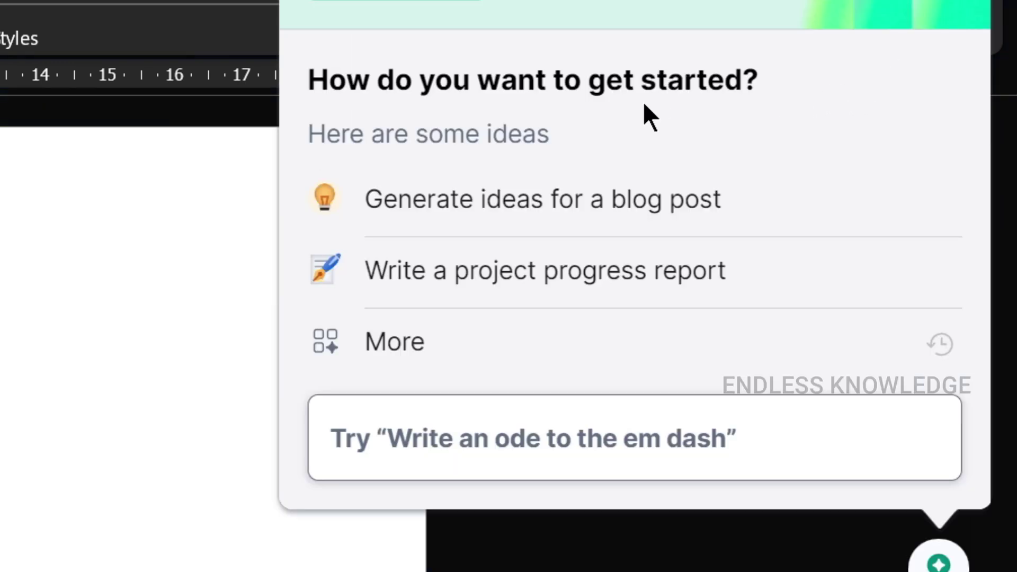
pyautogui.click(480, 286)
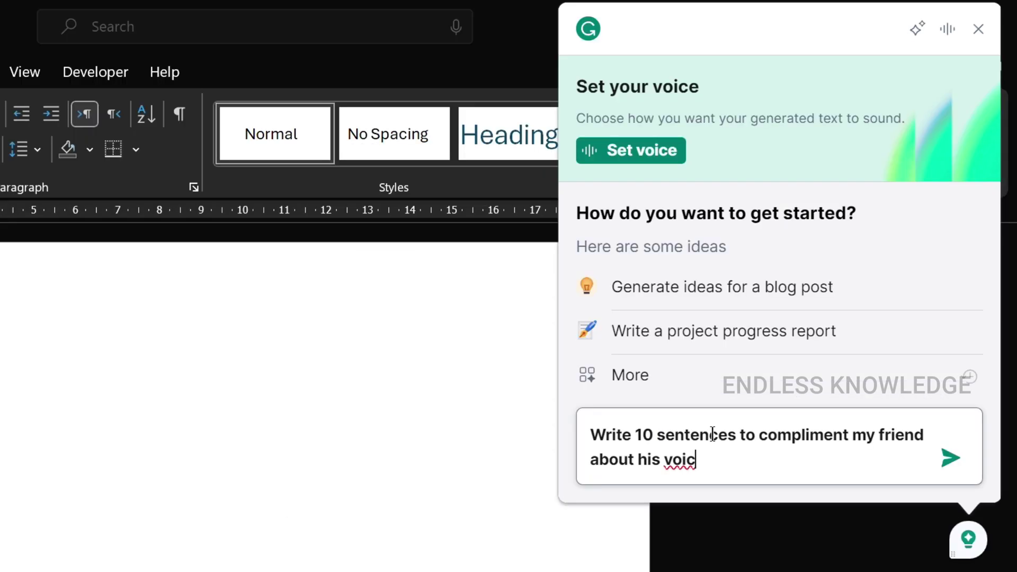
pyautogui.write('e.')
pyautogui.press('Return')
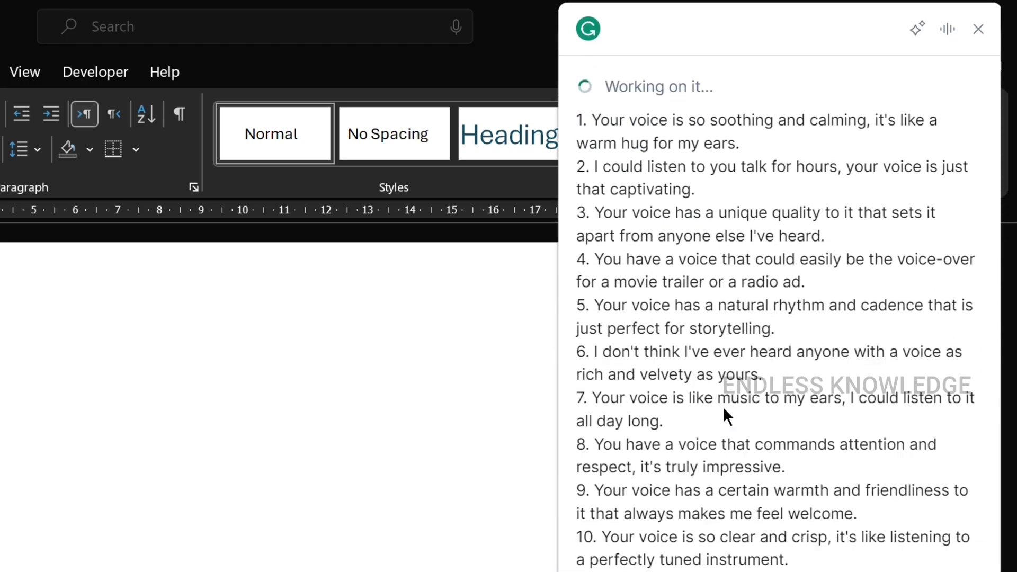
pyautogui.click(598, 498)
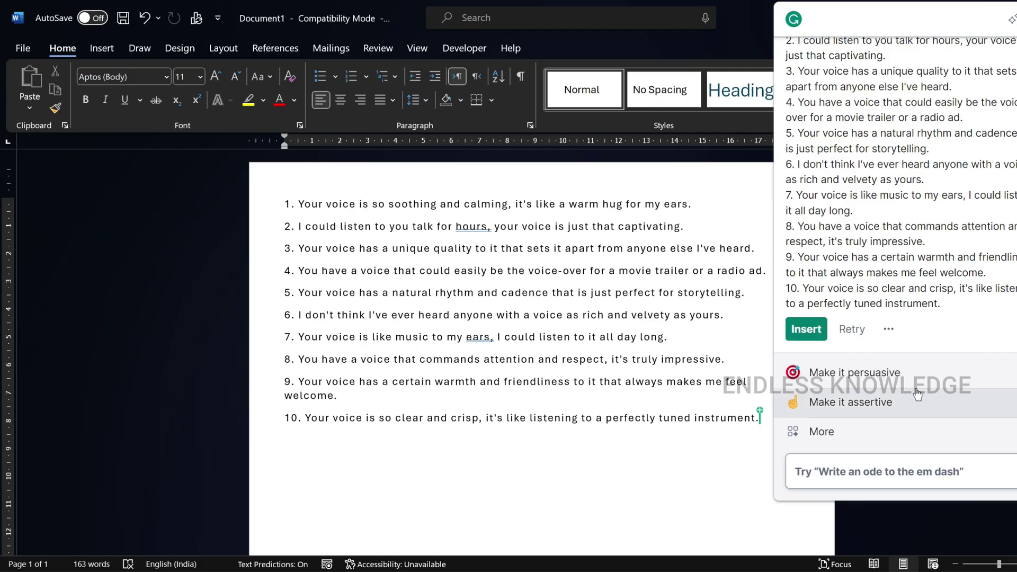
pyautogui.click(516, 398)
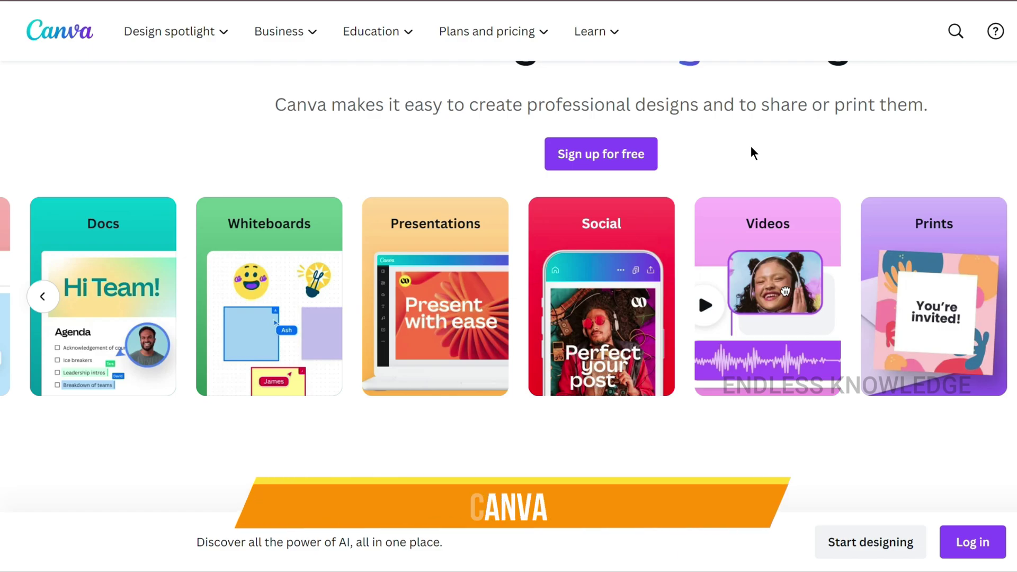
# Step: Scroll down and back up through the Canva website
pyautogui.scroll(-8, 755, 142)
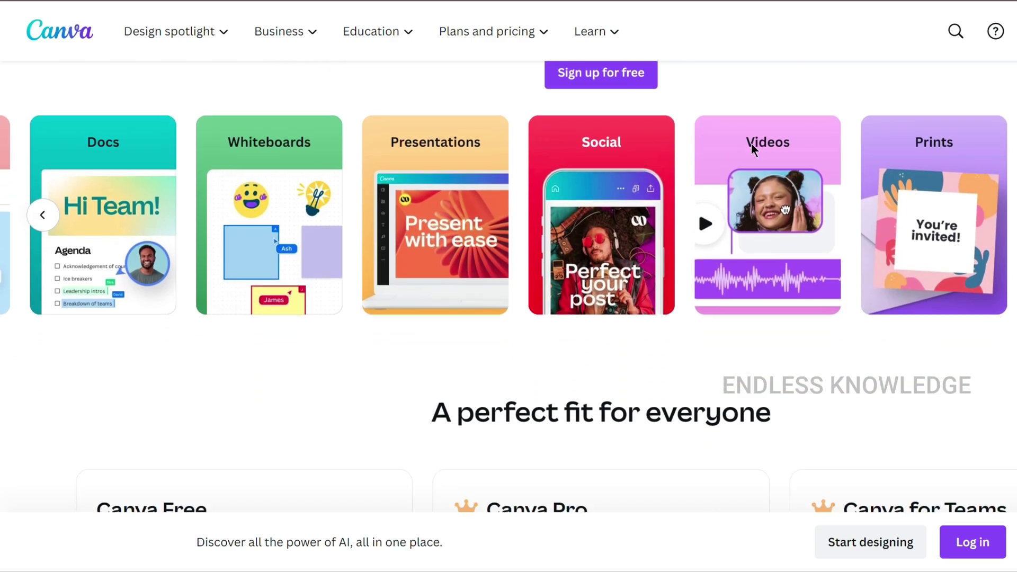
pyautogui.scroll(9, 763, 191)
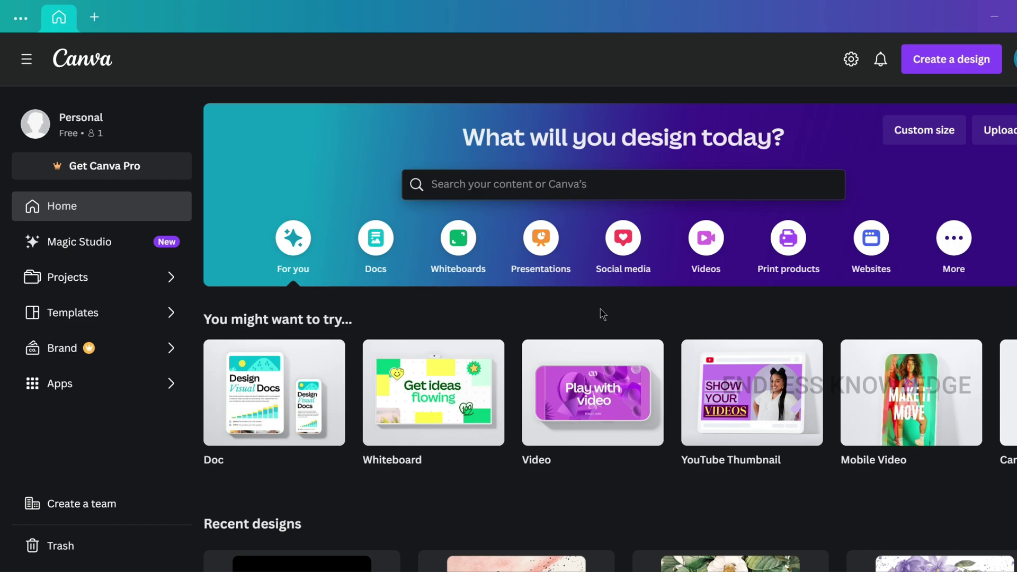
# Step: Search Canva templates for 'resume' and filter the results to Free only
pyautogui.click(555, 183)
pyautogui.write('resume')
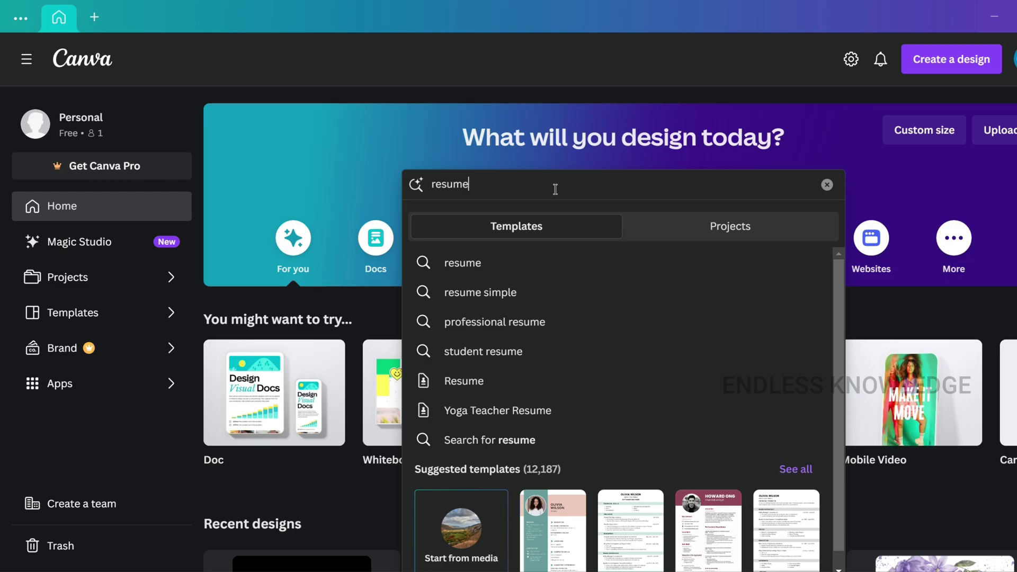
pyautogui.click(532, 261)
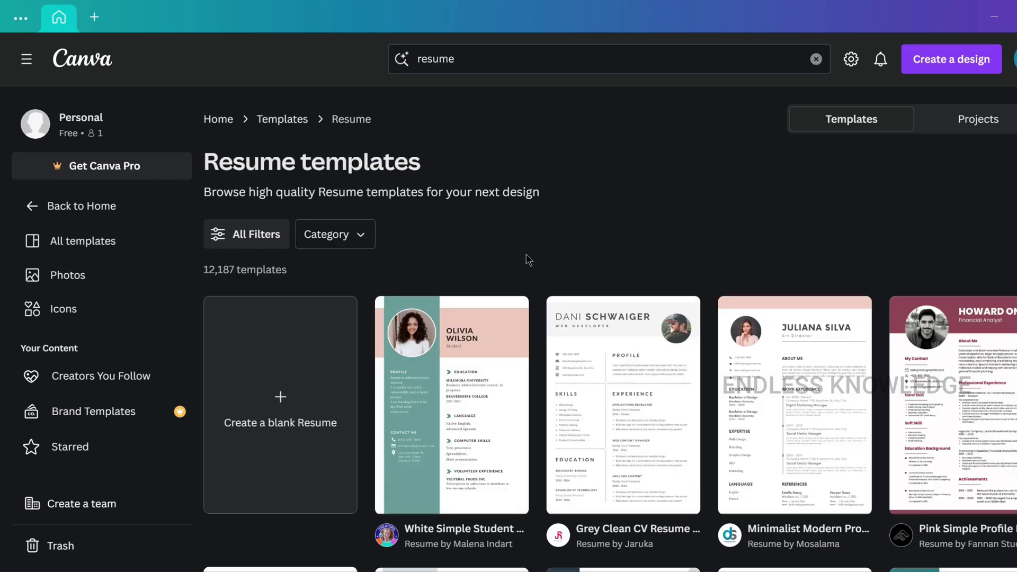
pyautogui.click(249, 233)
pyautogui.scroll(-10, 21, 274)
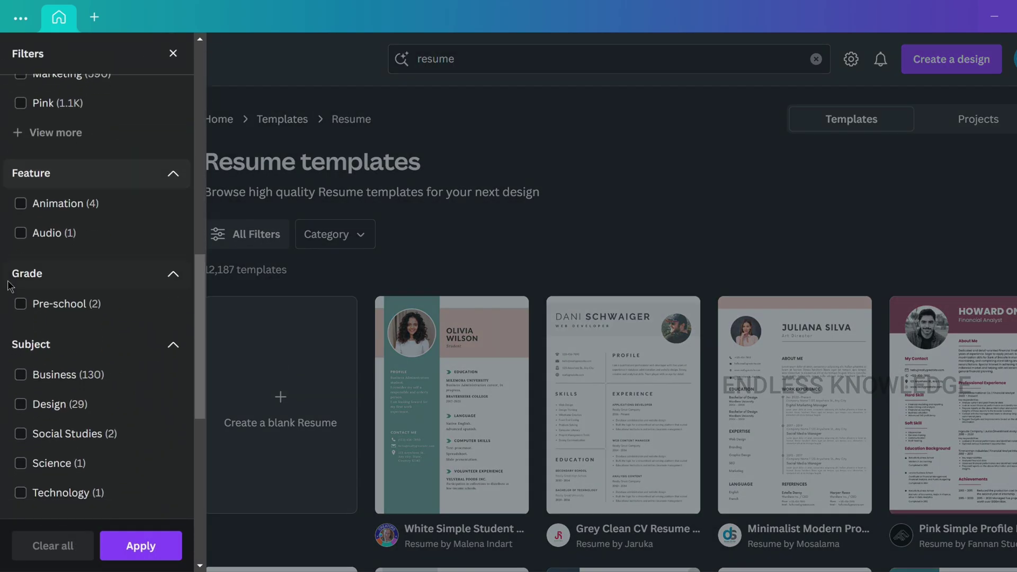
pyautogui.click(50, 356)
pyautogui.click(141, 546)
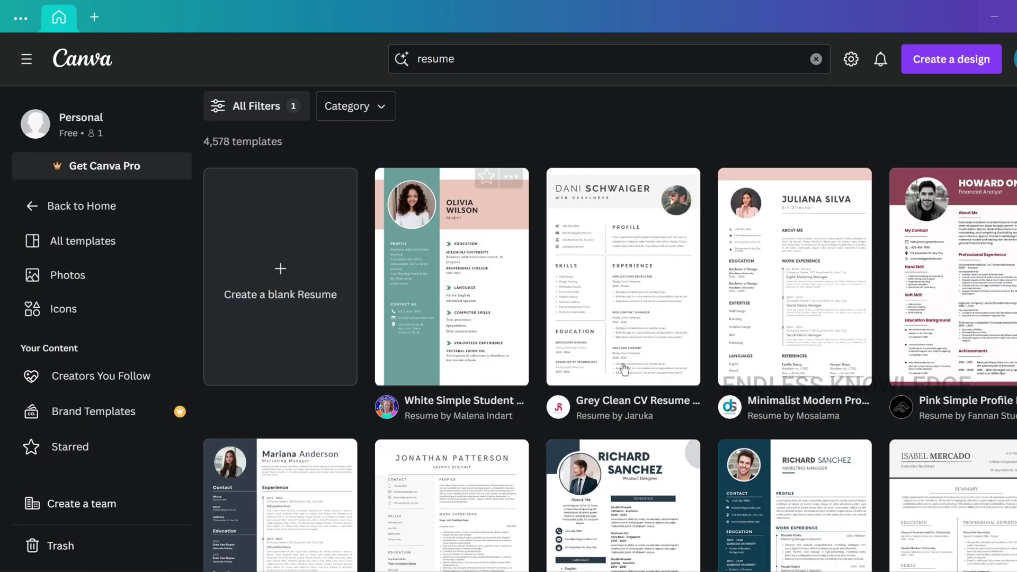
pyautogui.scroll(-10, 217, 456)
pyautogui.scroll(12, 218, 455)
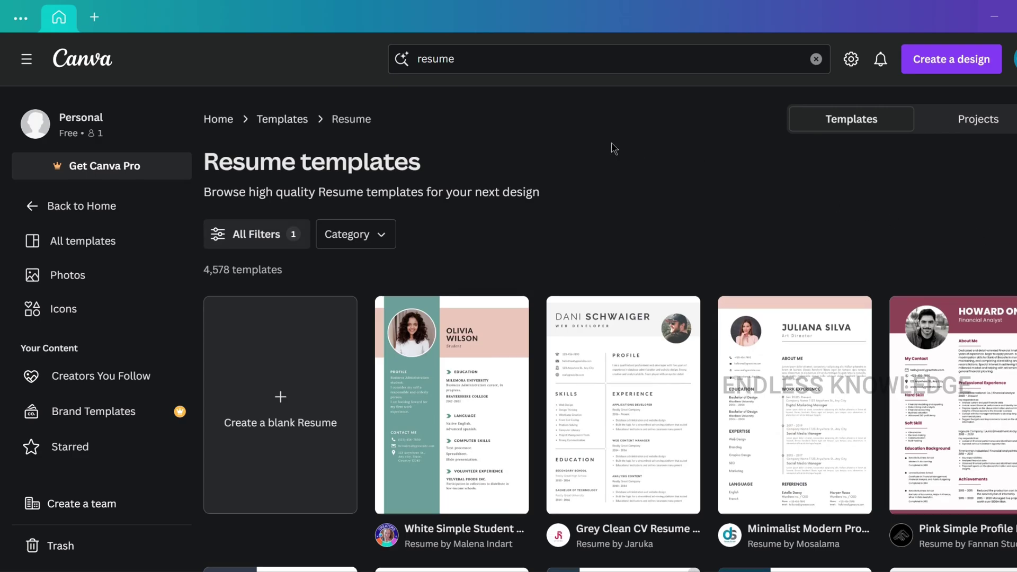
# Step: Replace the search with 'wedding invitation' and browse the 15,320 template results
pyautogui.moveTo(478, 61); pyautogui.dragTo(390, 58)
pyautogui.write('weddin')
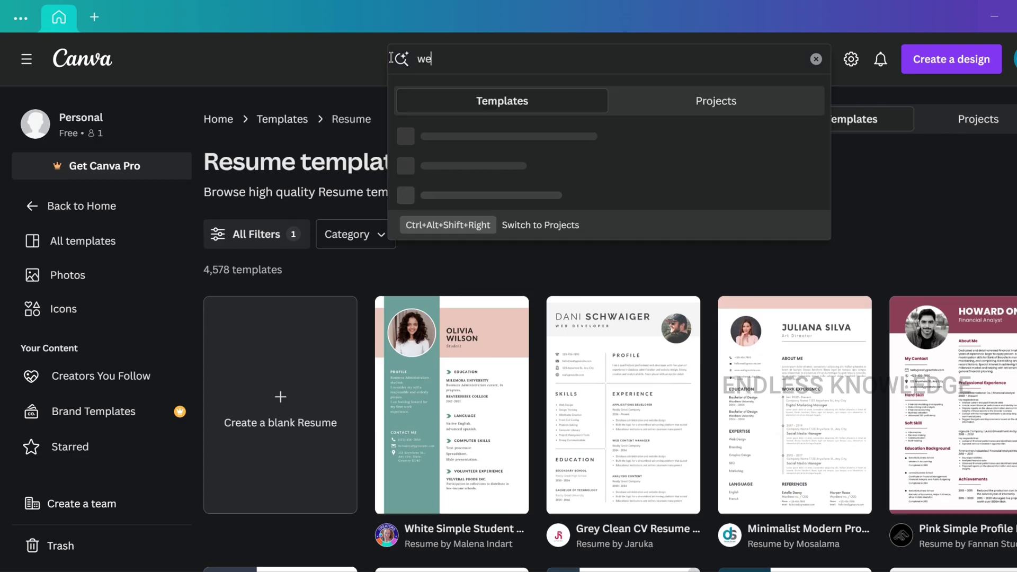
pyautogui.write('g')
pyautogui.click(505, 140)
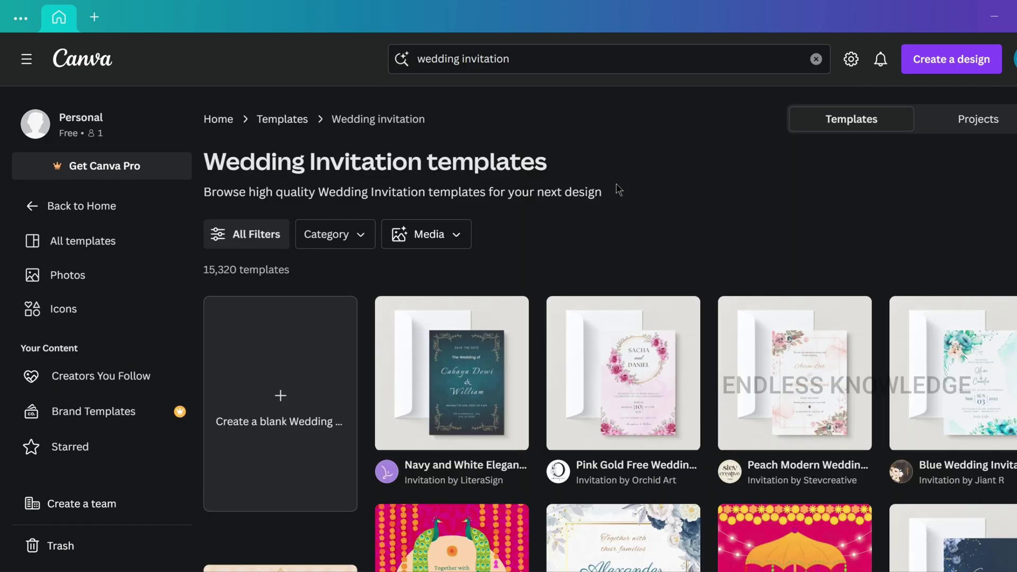
pyautogui.scroll(-2, 631, 196)
pyautogui.scroll(-2, 945, 331)
pyautogui.scroll(3, 945, 331)
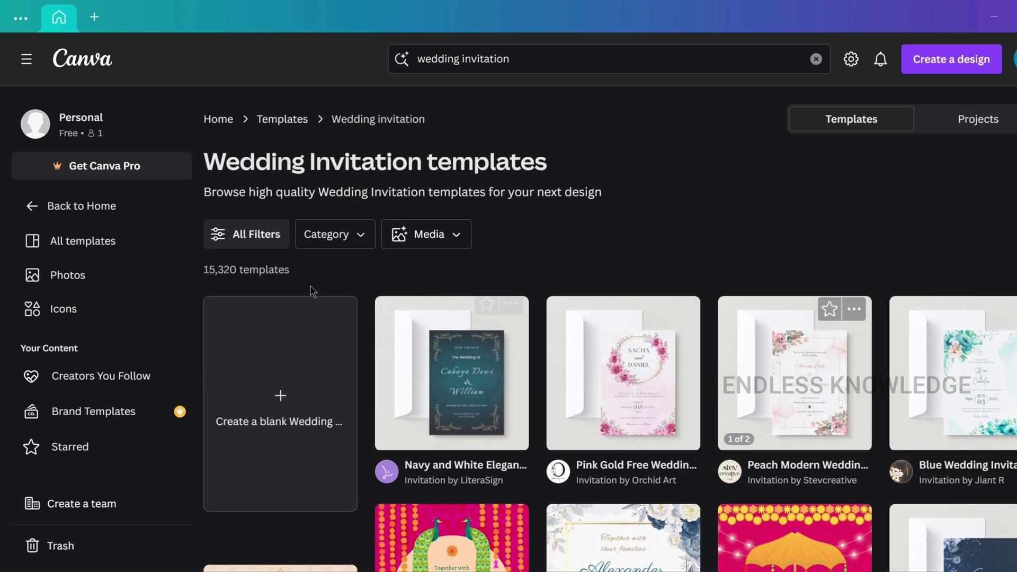
pyautogui.scroll(-5, 770, 253)
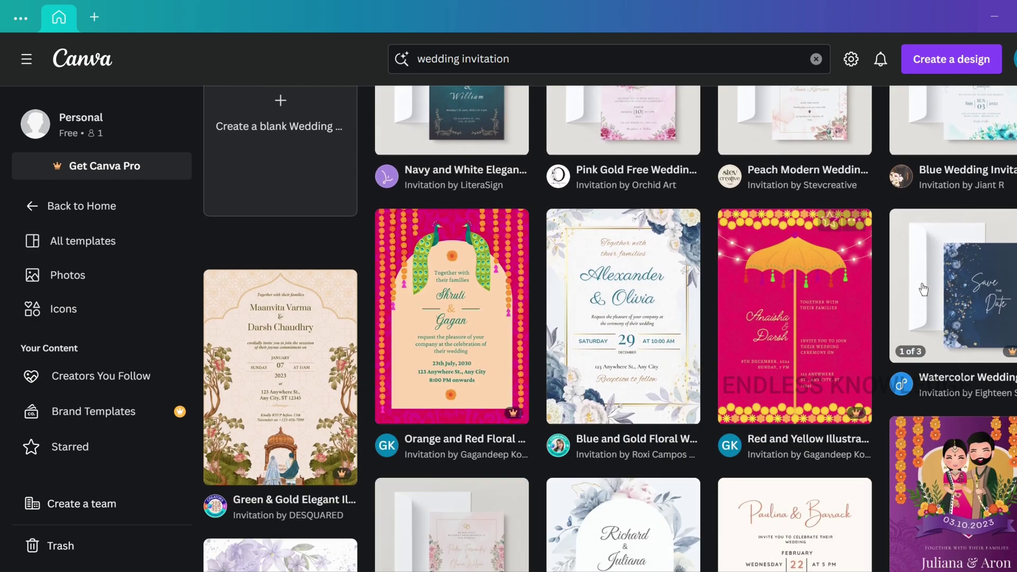
pyautogui.scroll(5, 572, 214)
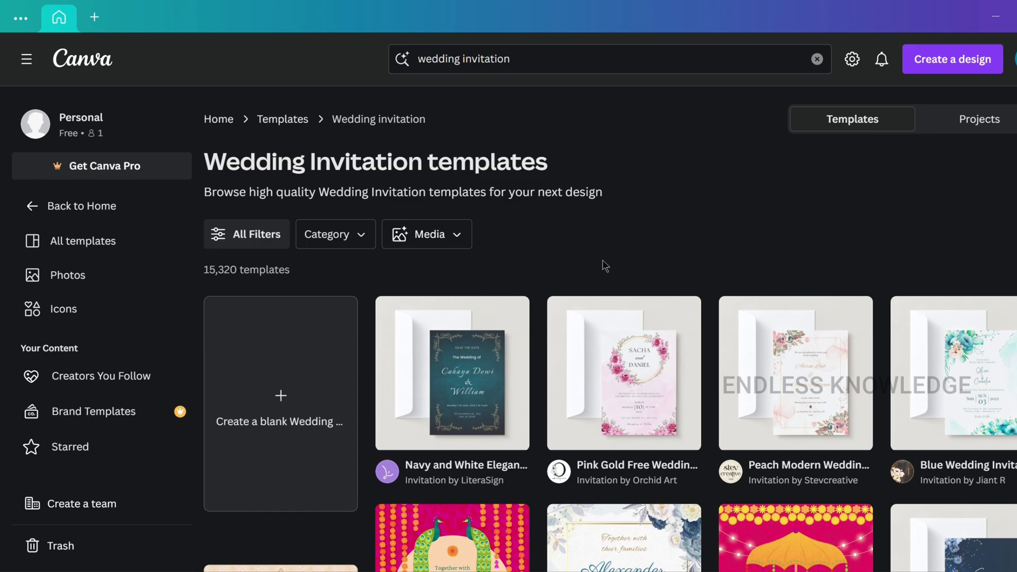
pyautogui.click(440, 368)
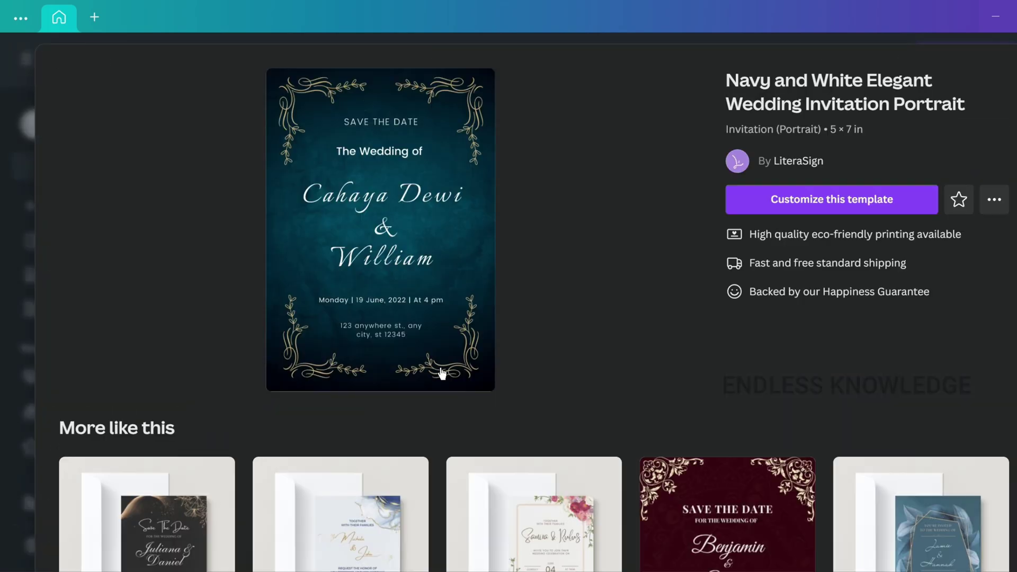
pyautogui.click(839, 207)
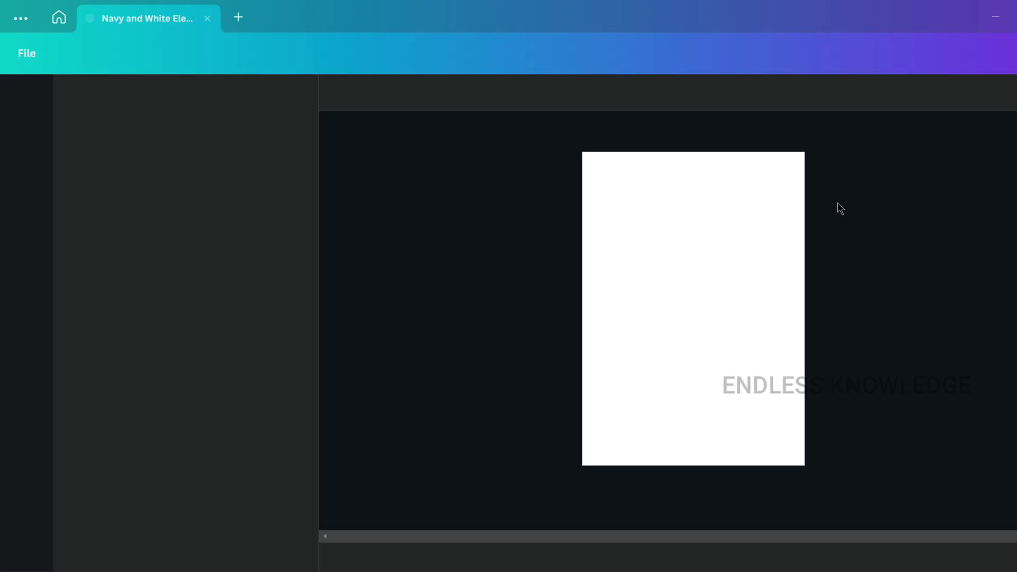
pyautogui.click(690, 342)
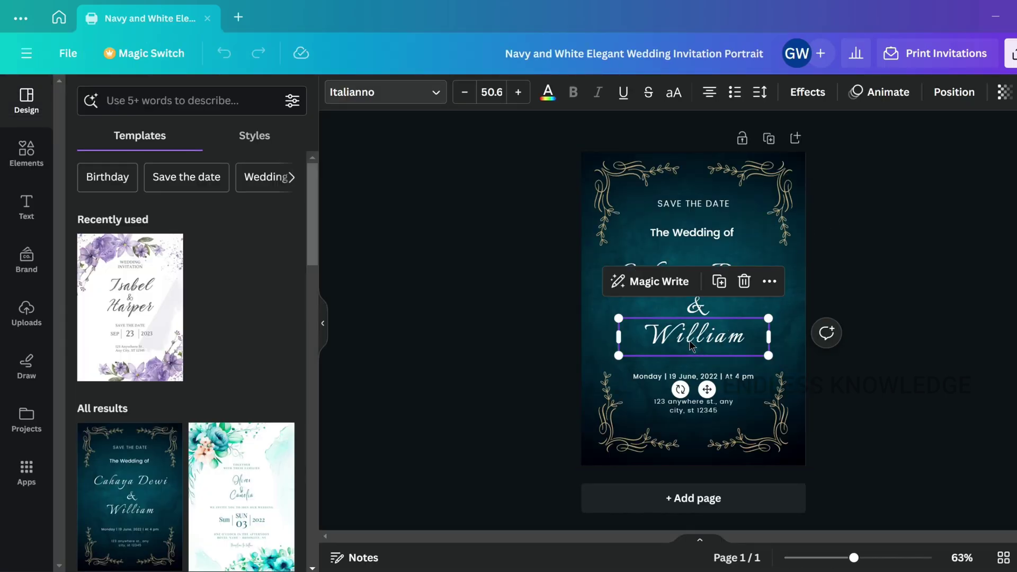
pyautogui.doubleClick(692, 345)
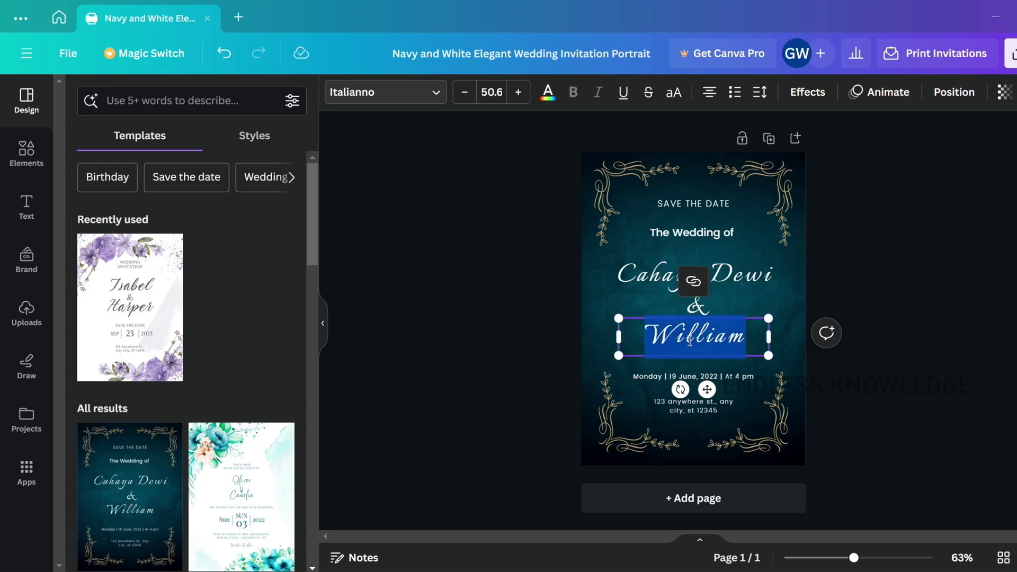
pyautogui.click(908, 261)
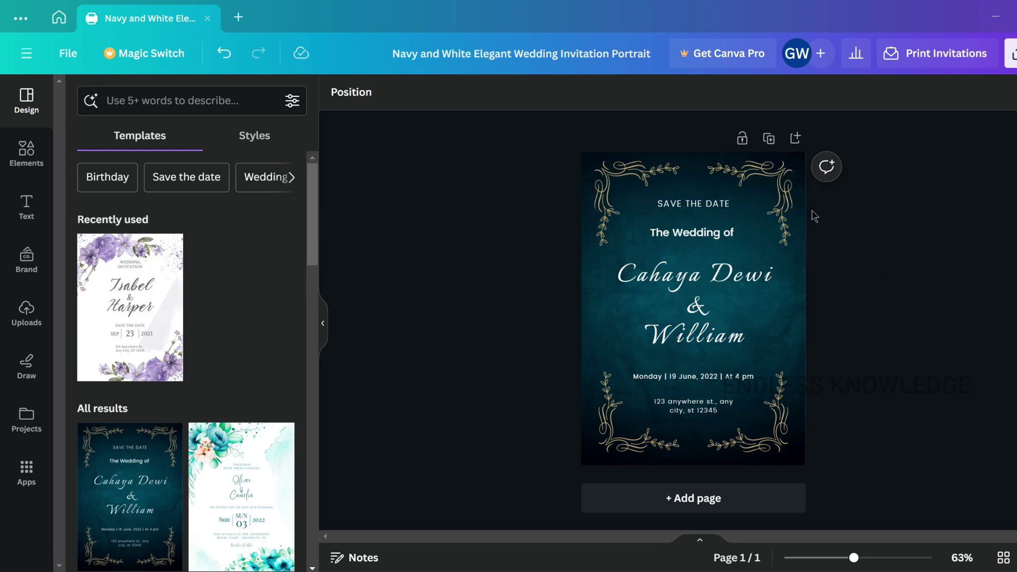
pyautogui.click(699, 208)
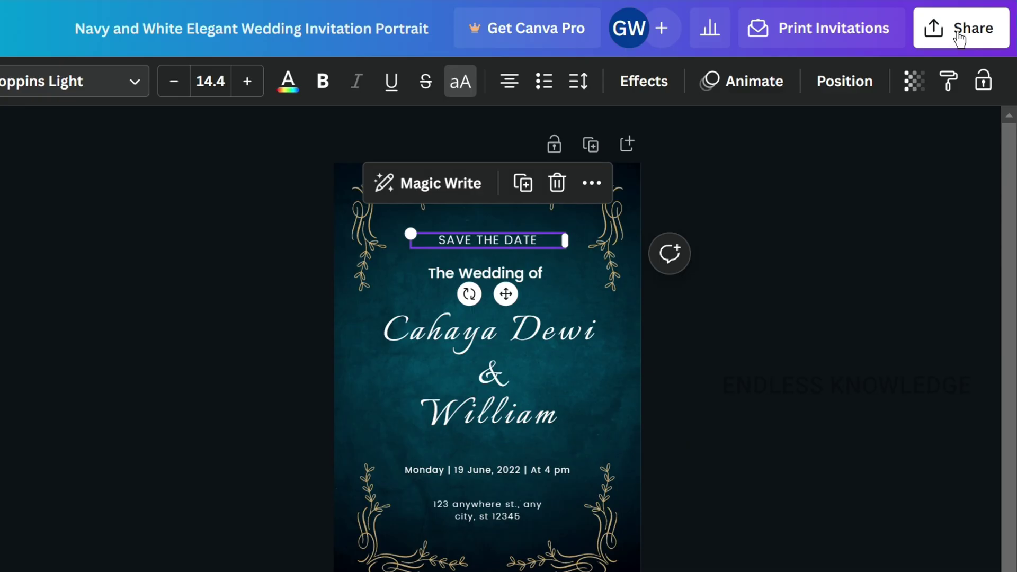
# Step: Download the wedding invitation design as a PNG file
pyautogui.click(1012, 53)
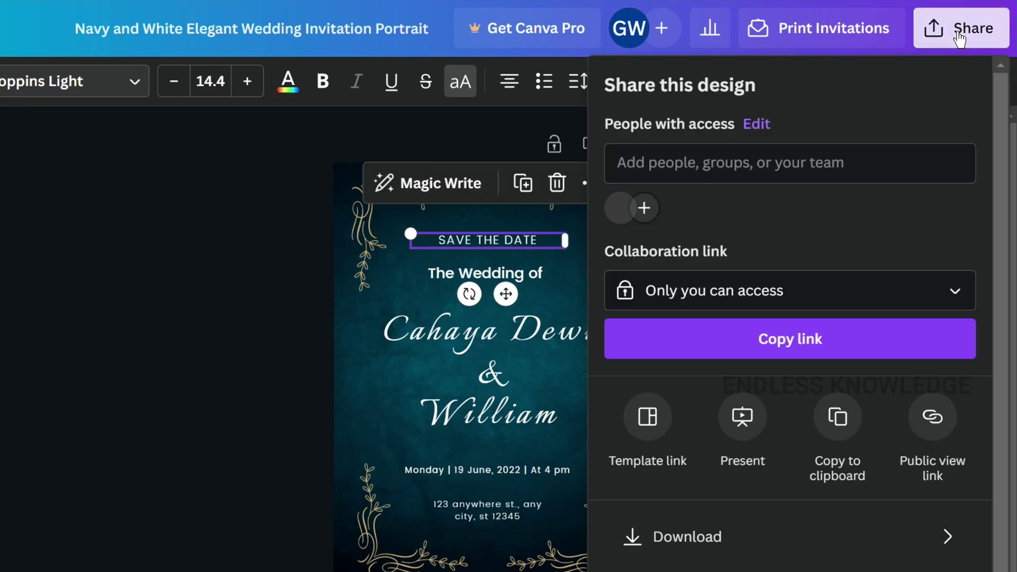
pyautogui.click(765, 537)
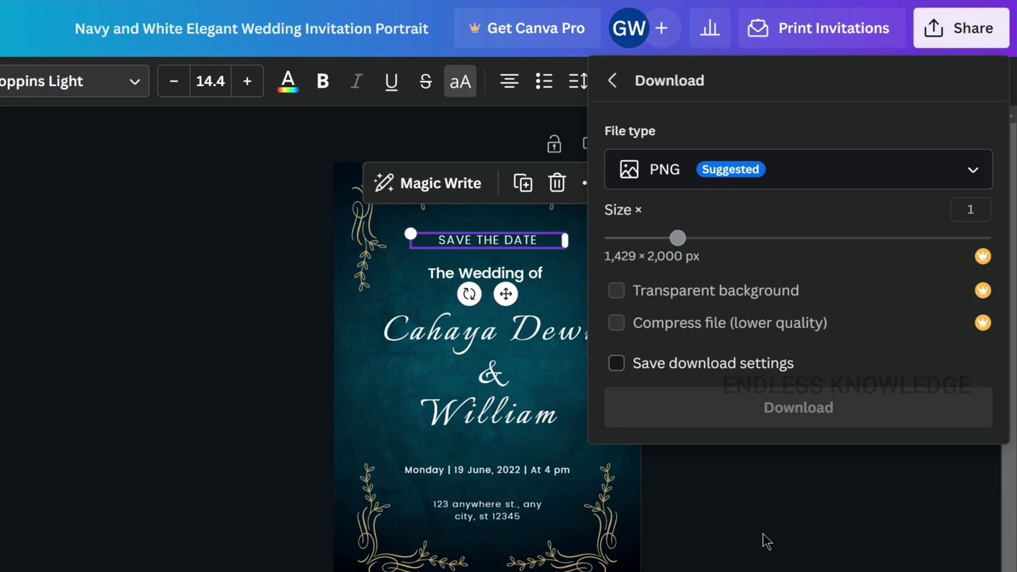
pyautogui.click(772, 174)
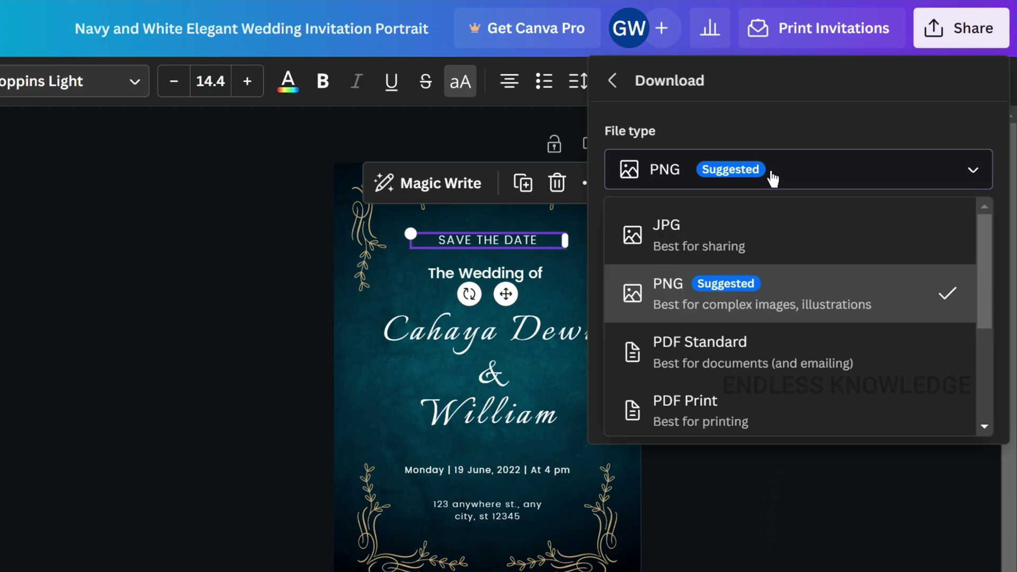
pyautogui.scroll(-3, 771, 249)
pyautogui.scroll(3, 776, 222)
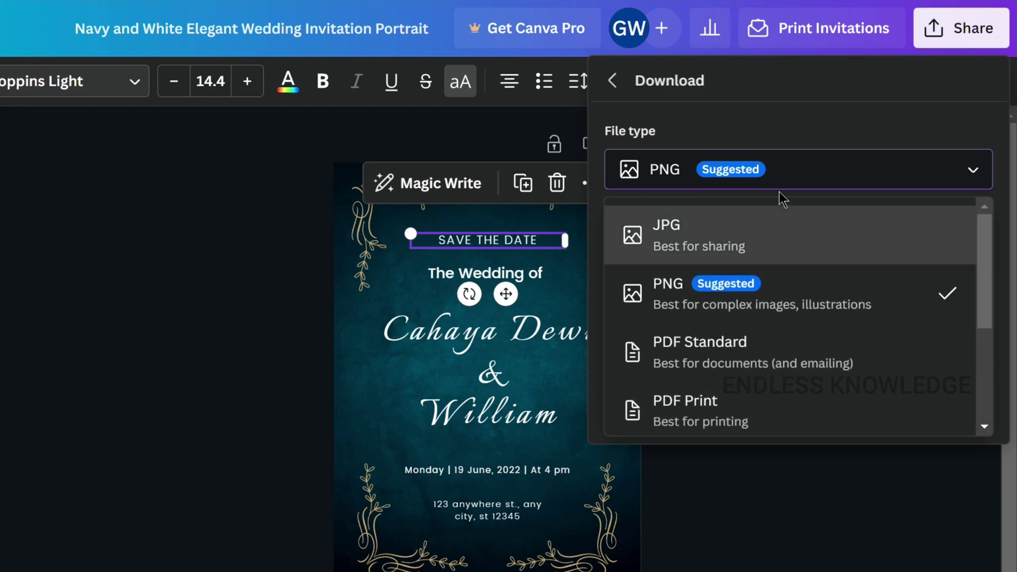
pyautogui.click(786, 178)
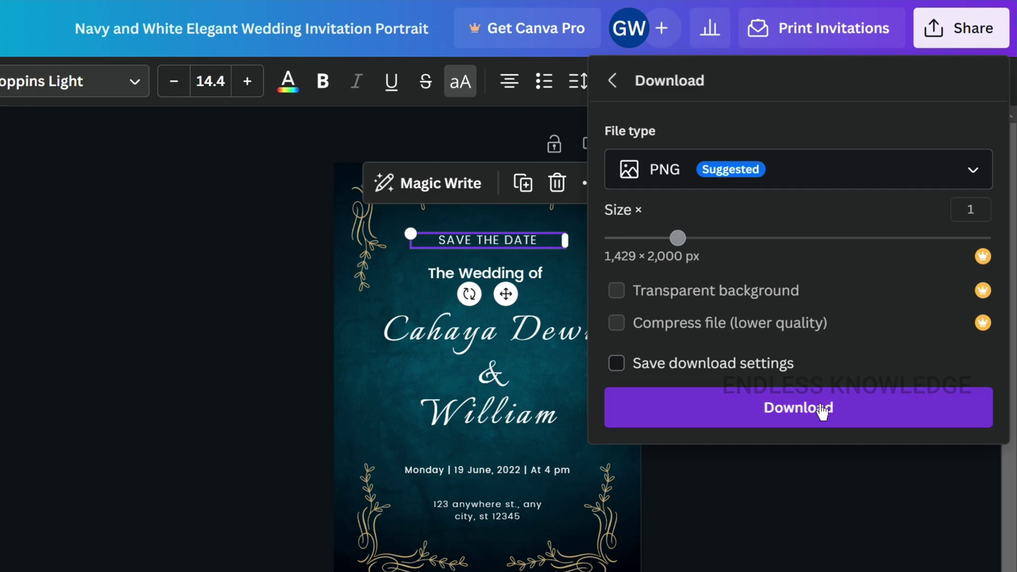
pyautogui.click(822, 411)
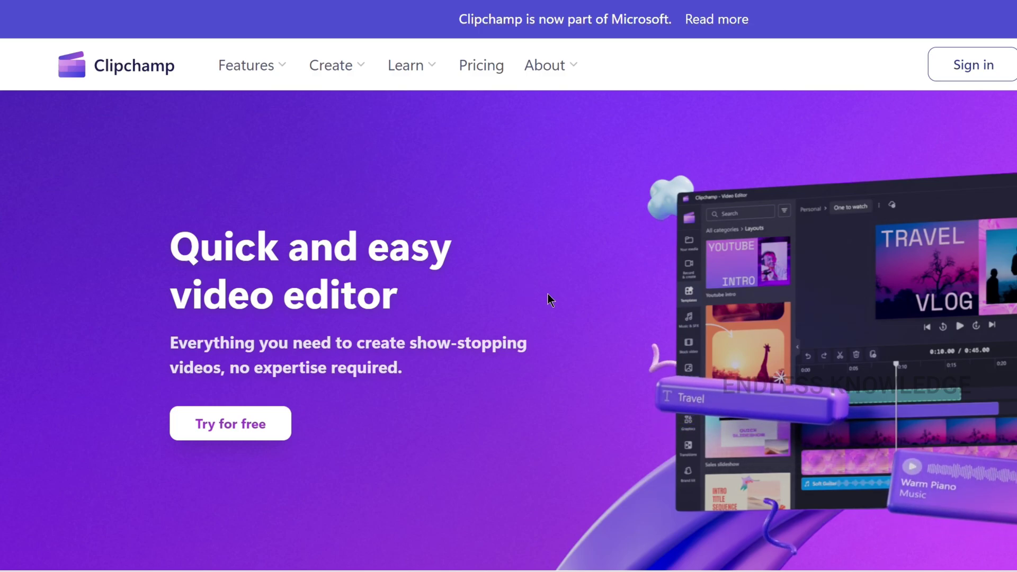
# Step: Launch Microsoft Clipchamp from Windows search by typing 'cl'
pyautogui.press('super')
pyautogui.write('cl')
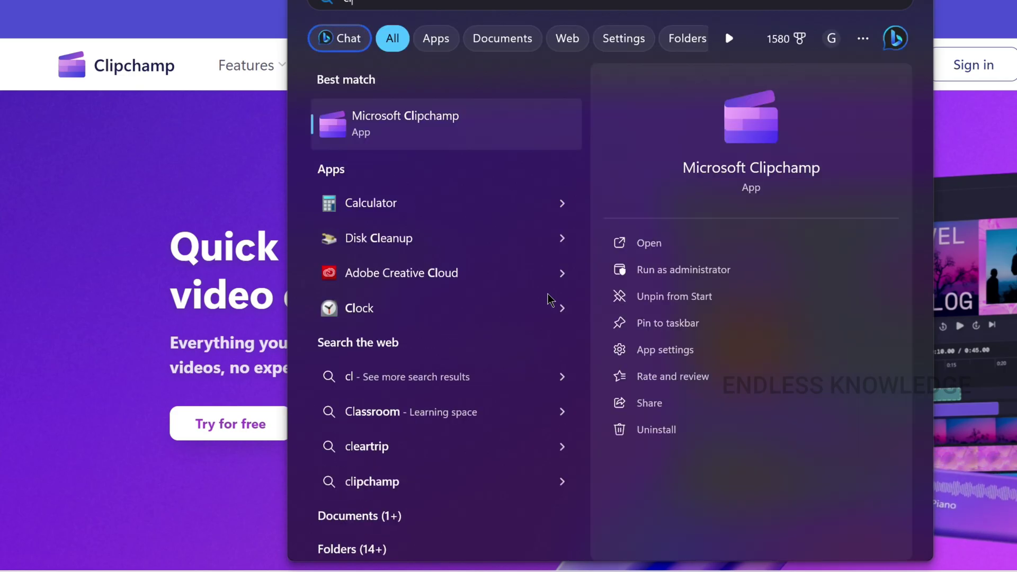
pyautogui.press('Escape')
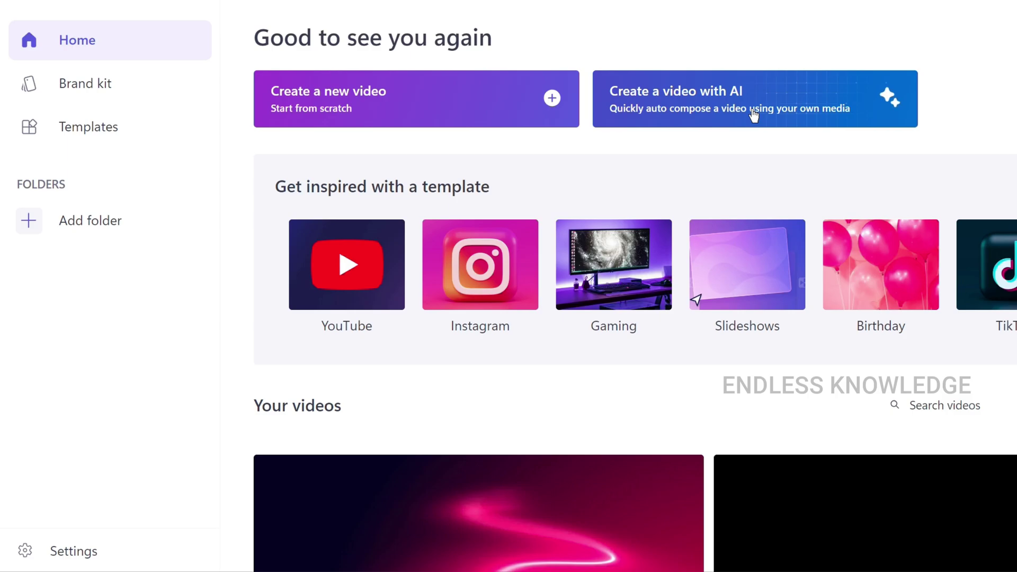
# Step: Create a new video from the Fitness routine Instagram post template
pyautogui.click(440, 104)
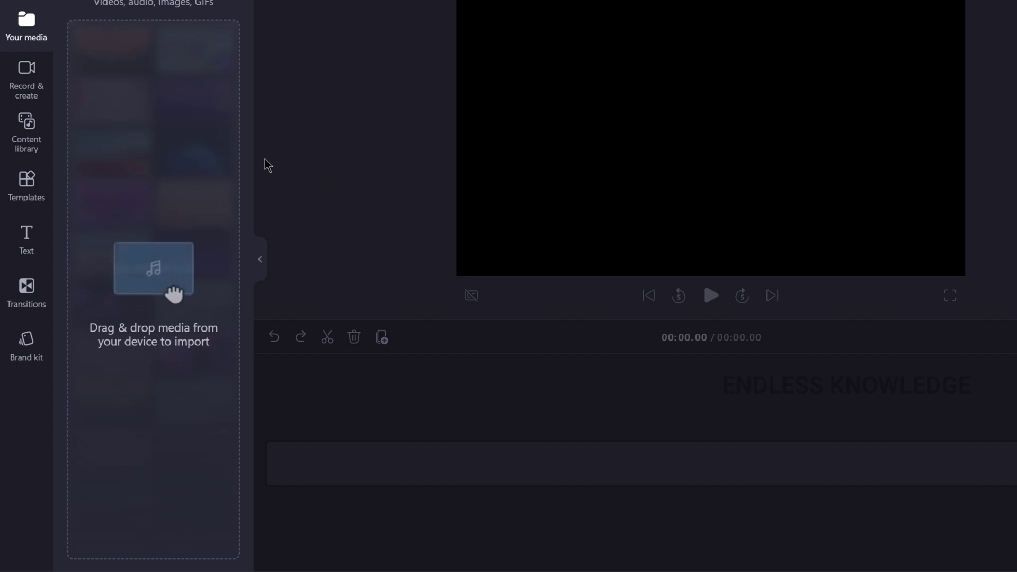
pyautogui.click(32, 193)
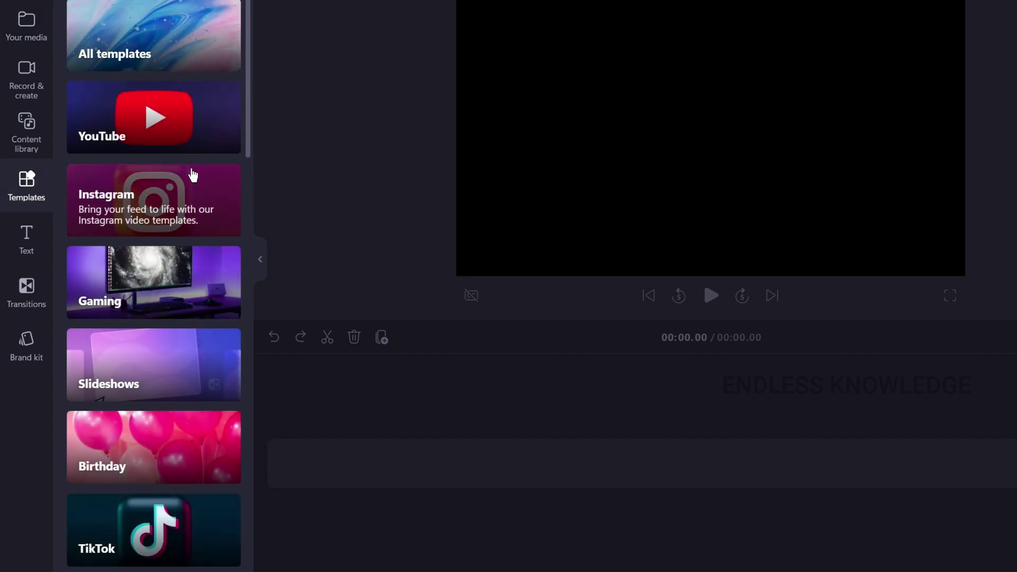
pyautogui.click(202, 199)
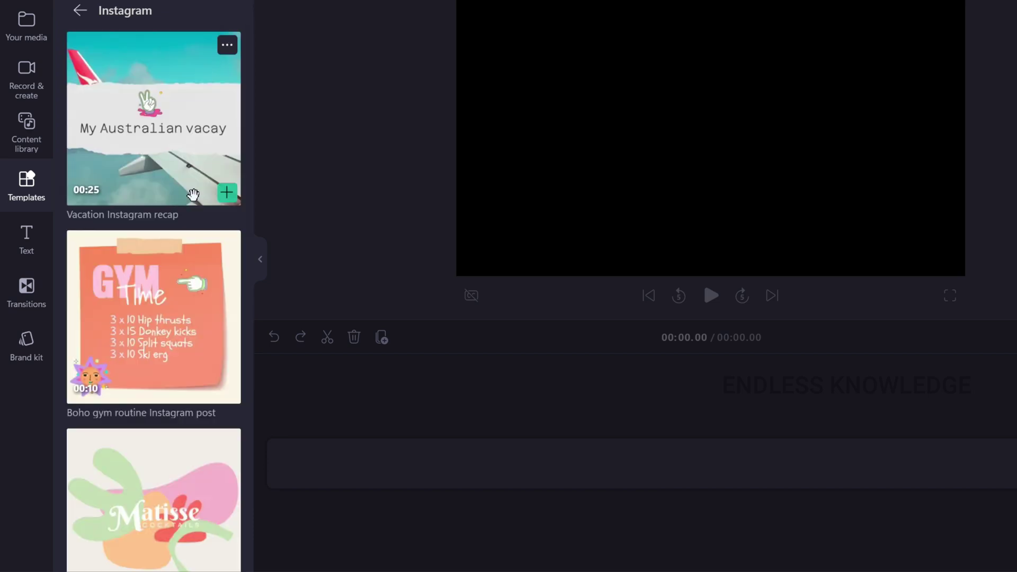
pyautogui.scroll(-6, 169, 228)
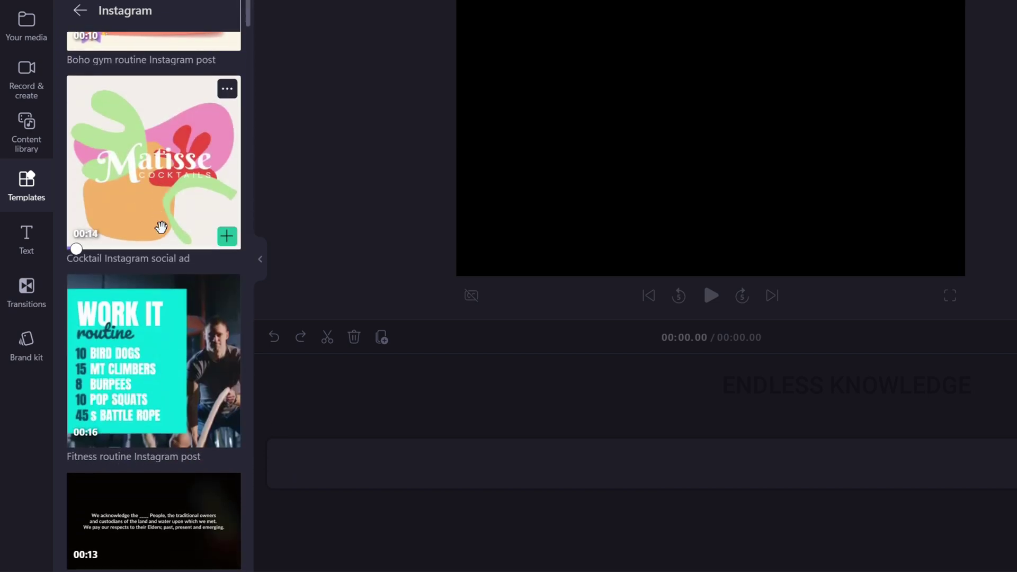
pyautogui.scroll(-2, 159, 231)
pyautogui.scroll(2, 156, 334)
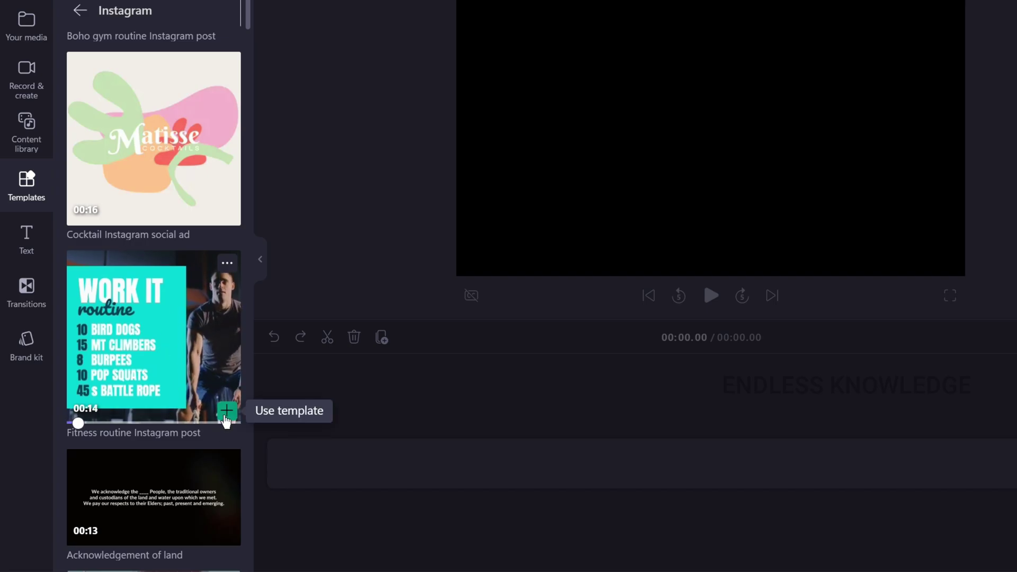
pyautogui.click(226, 414)
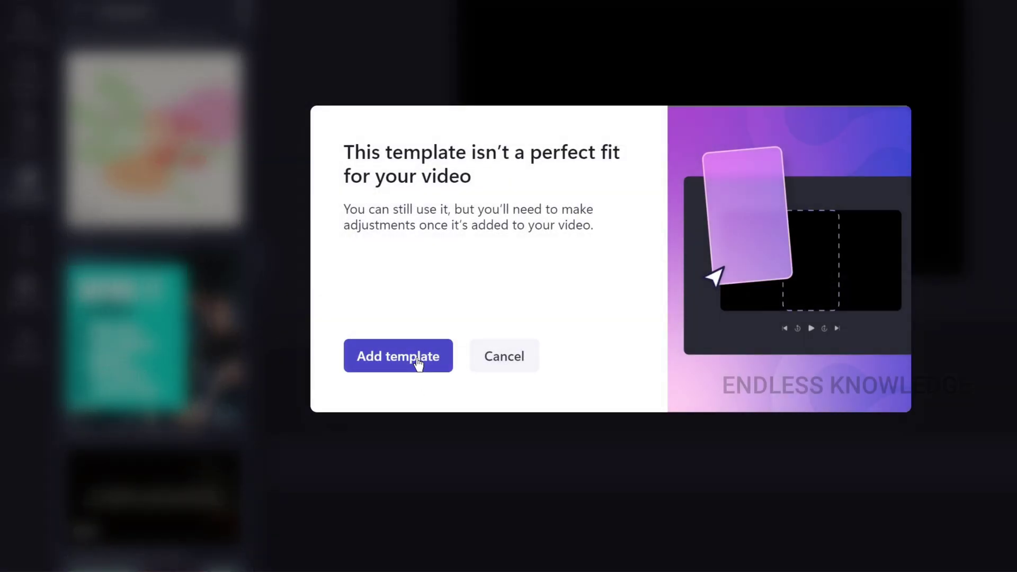
pyautogui.click(418, 362)
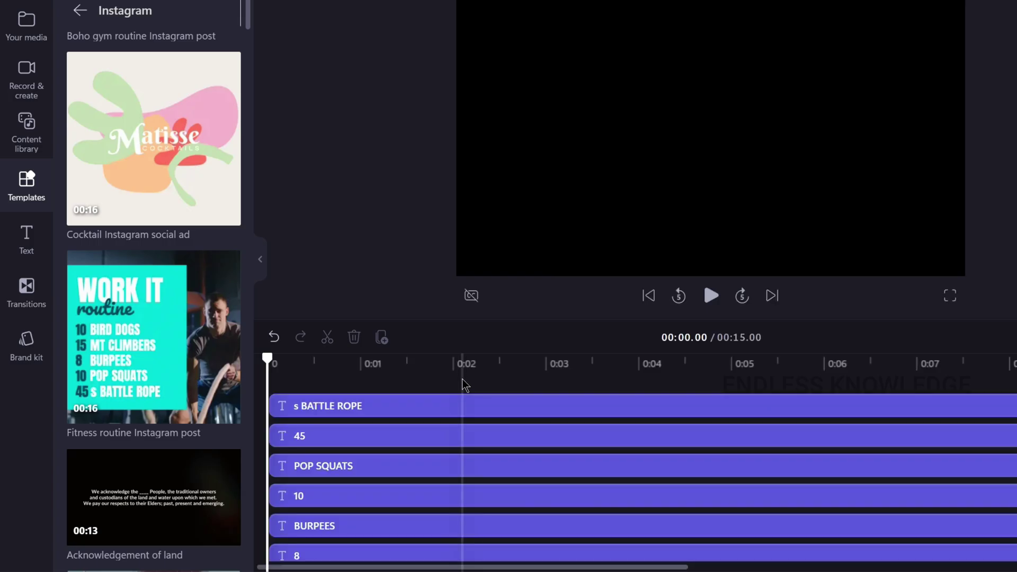
# Step: Scrub the playhead through the preview to 2.44 seconds
pyautogui.click(327, 384)
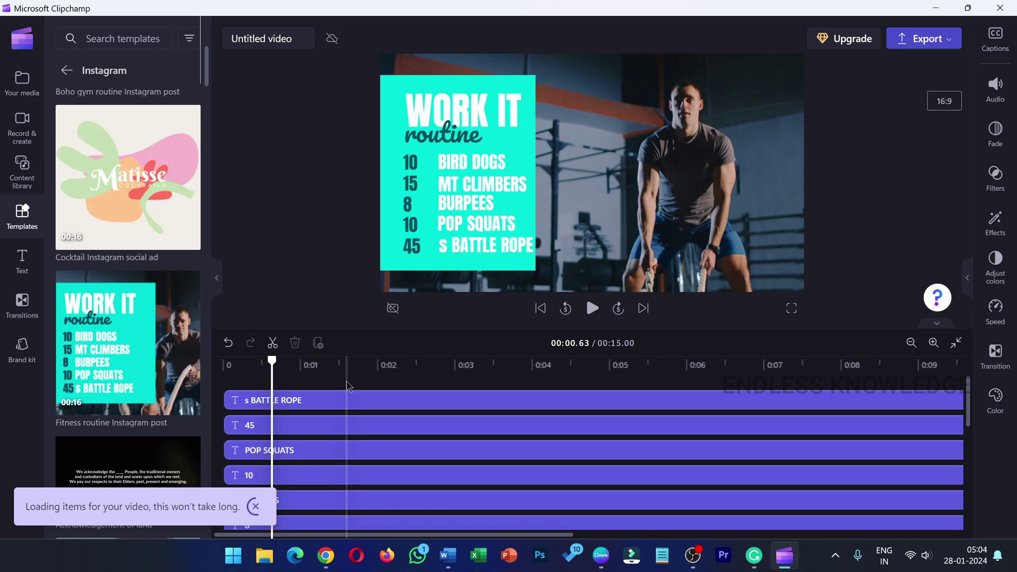
pyautogui.click(415, 383)
pyautogui.click(412, 380)
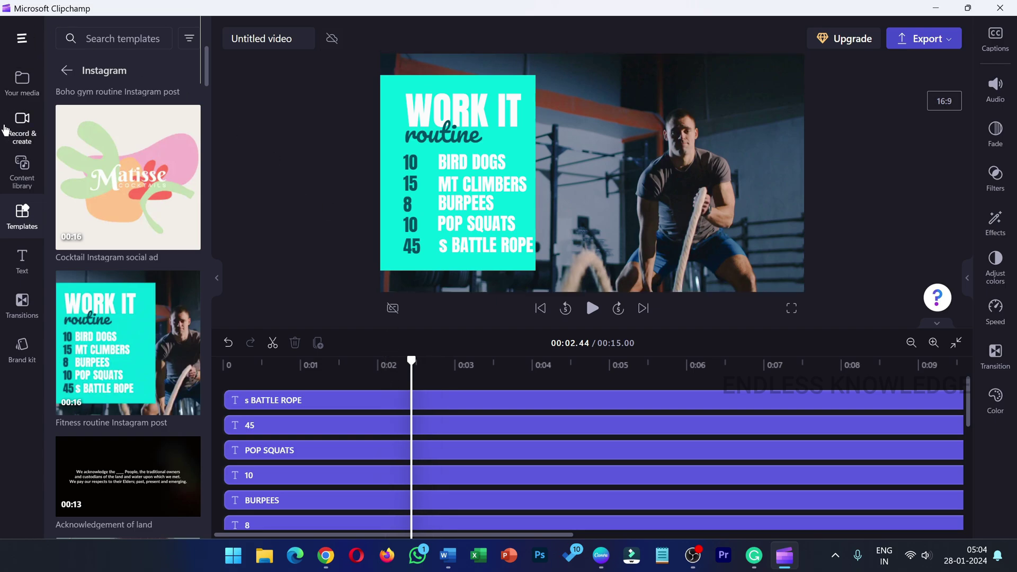
# Step: View the BATTLE ROPE text clip's fade settings, then select the background, video and music clips
pyautogui.click(23, 128)
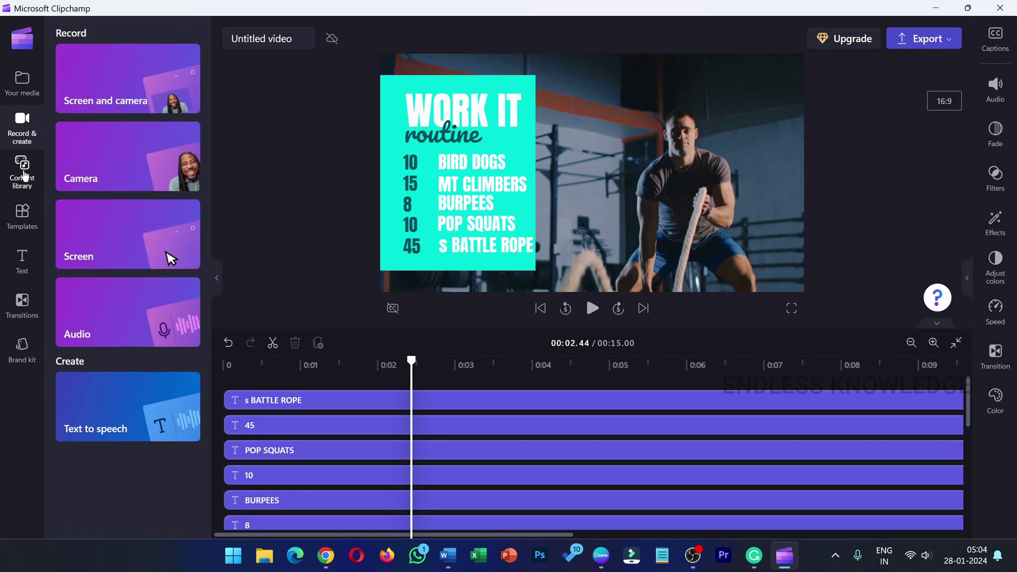
pyautogui.click(386, 404)
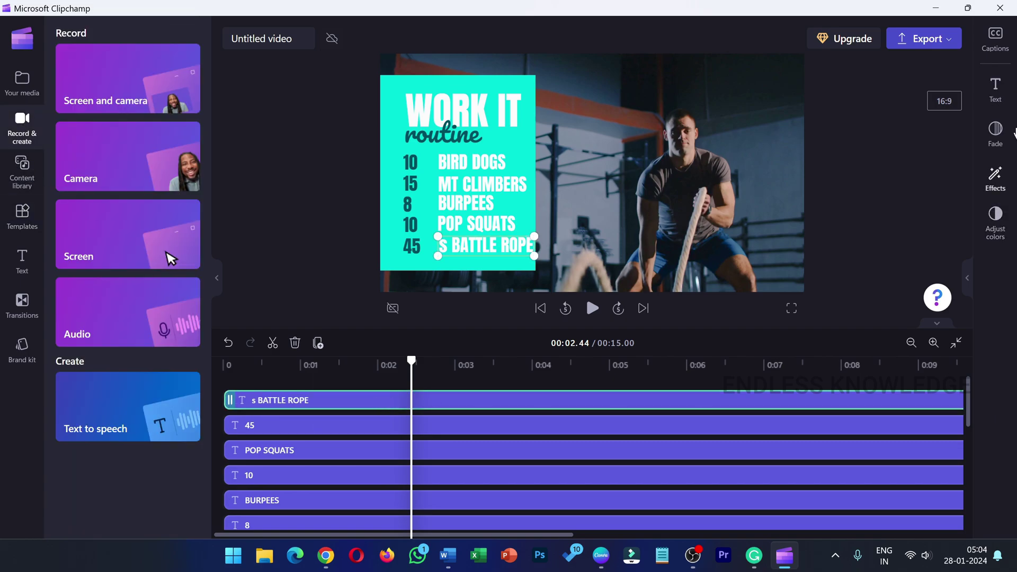
pyautogui.click(1001, 93)
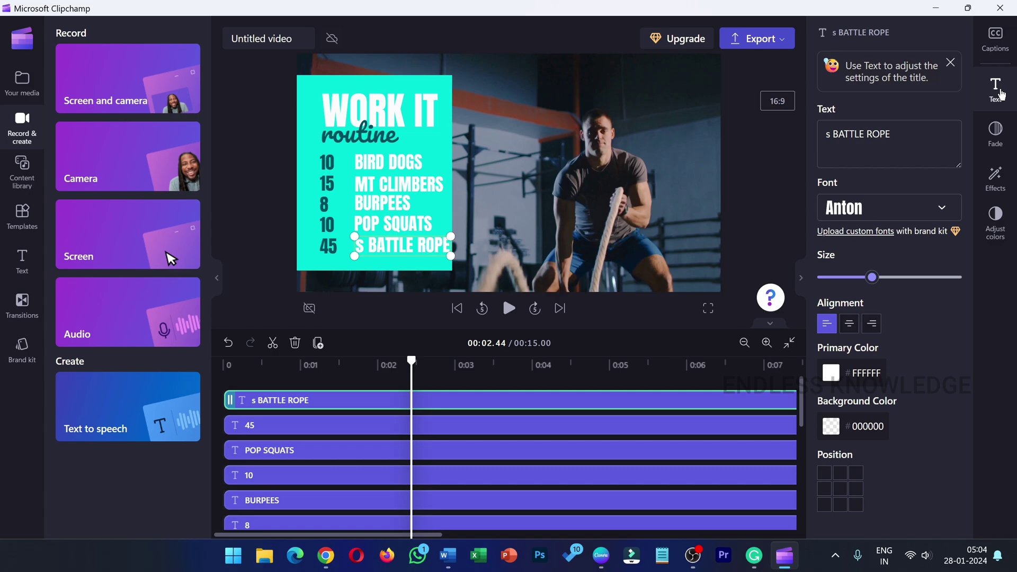
pyautogui.click(1003, 122)
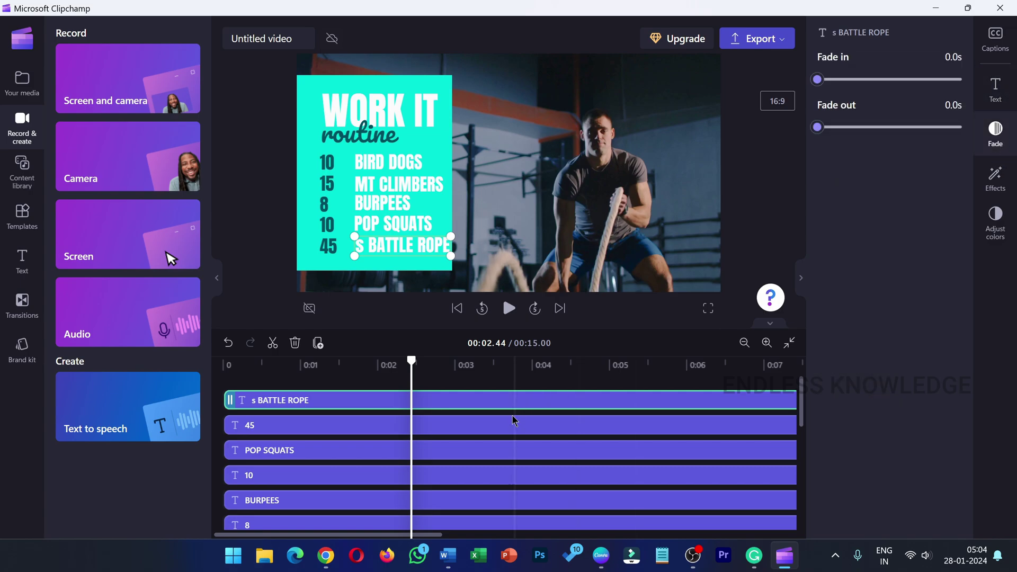
pyautogui.scroll(-2, 513, 424)
pyautogui.scroll(-4, 513, 427)
pyautogui.click(433, 431)
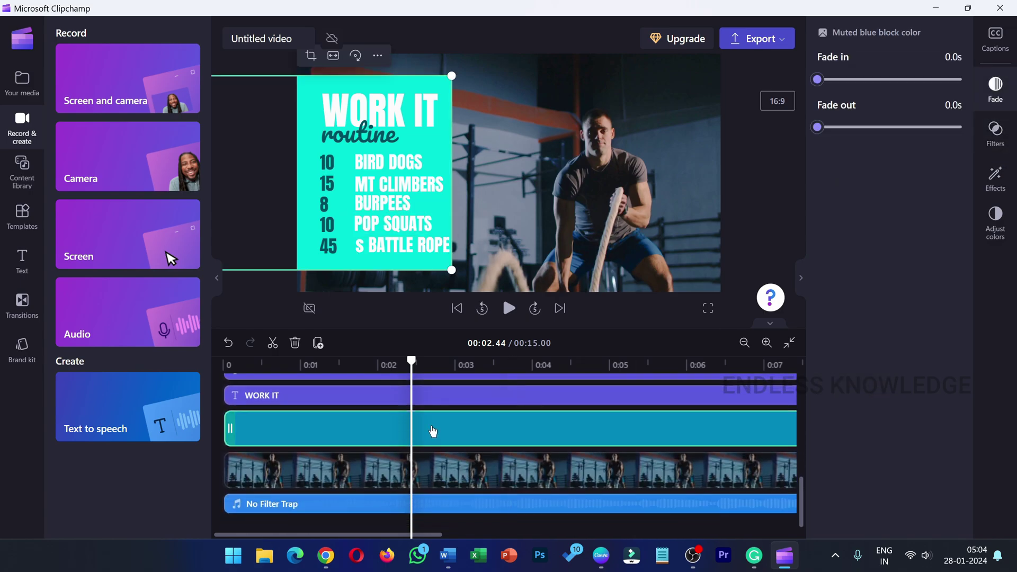
pyautogui.click(506, 464)
pyautogui.click(470, 506)
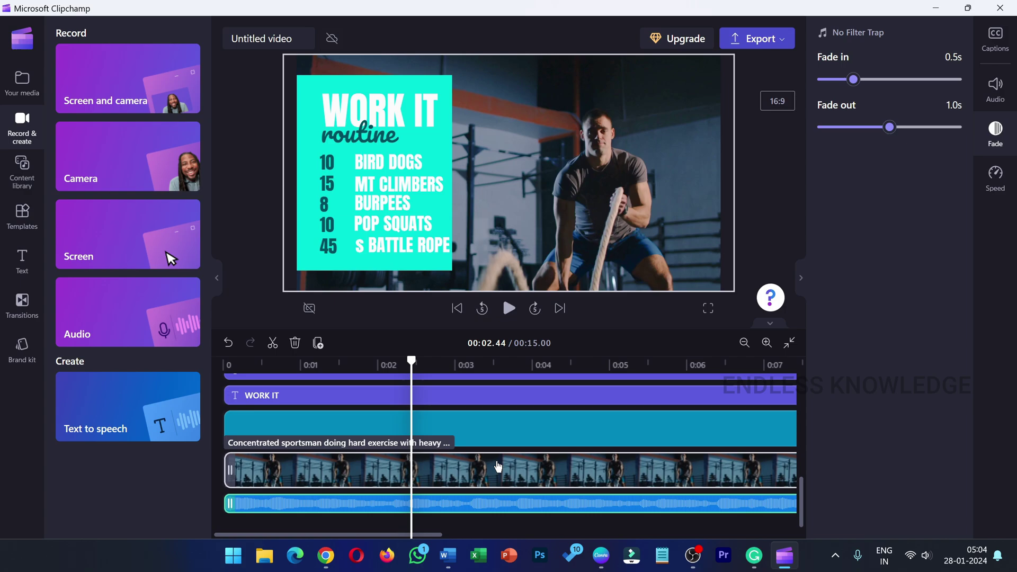
# Step: Browse the library, templates, text and transitions, end on Record & create, and close fade settings
pyautogui.click(22, 163)
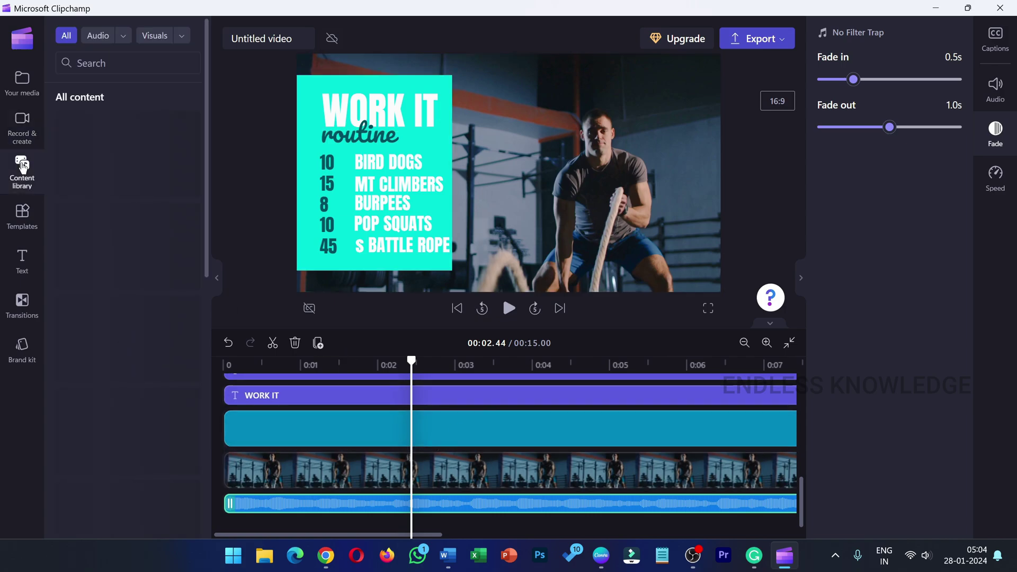
pyautogui.click(22, 214)
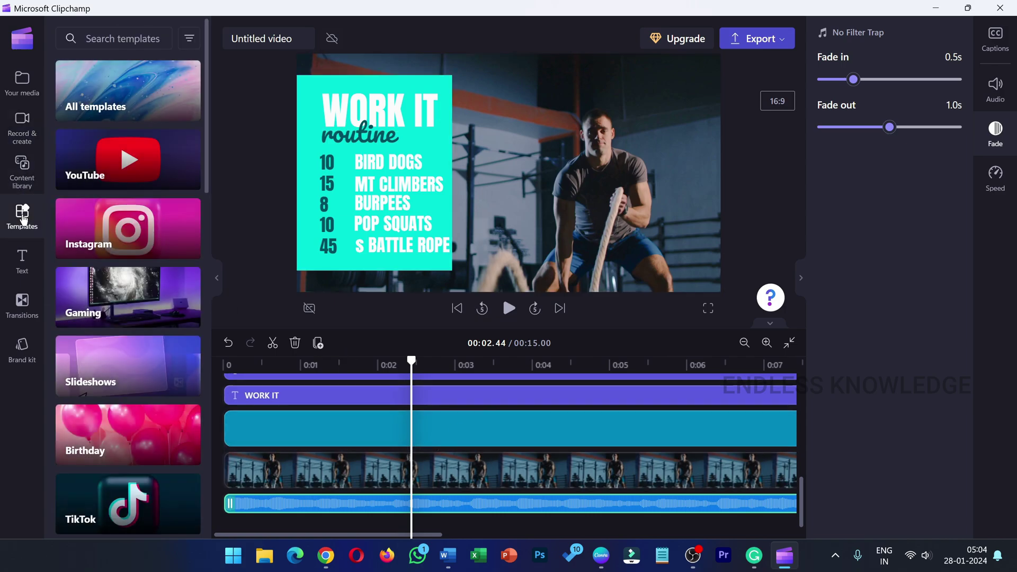
pyautogui.click(24, 261)
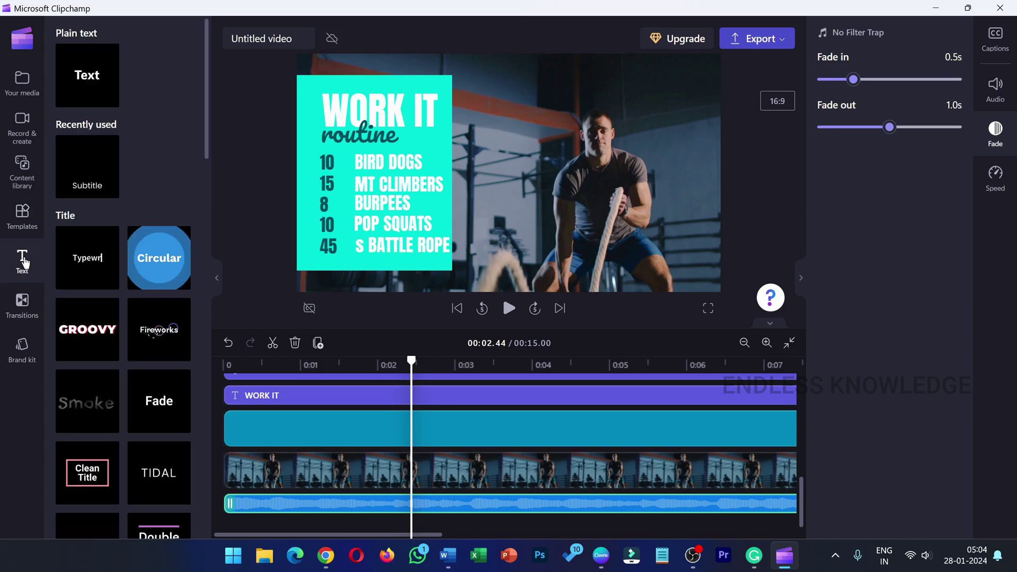
pyautogui.click(22, 305)
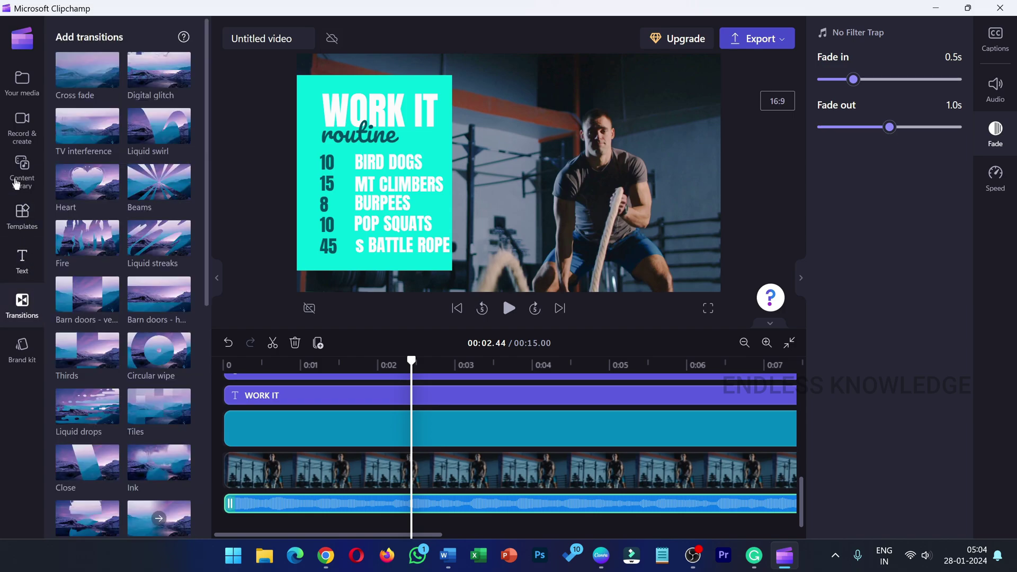
pyautogui.click(20, 127)
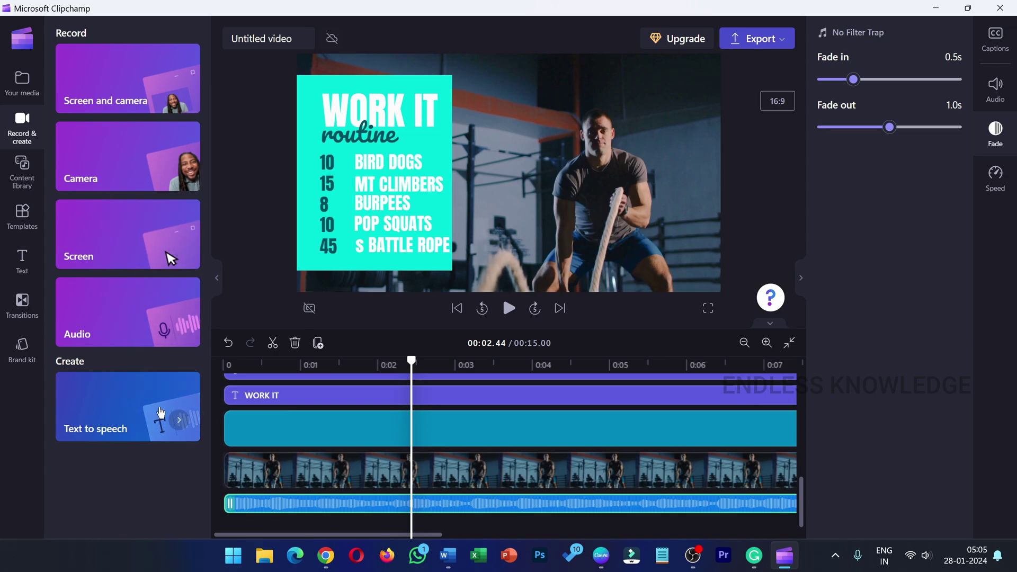
pyautogui.click(801, 278)
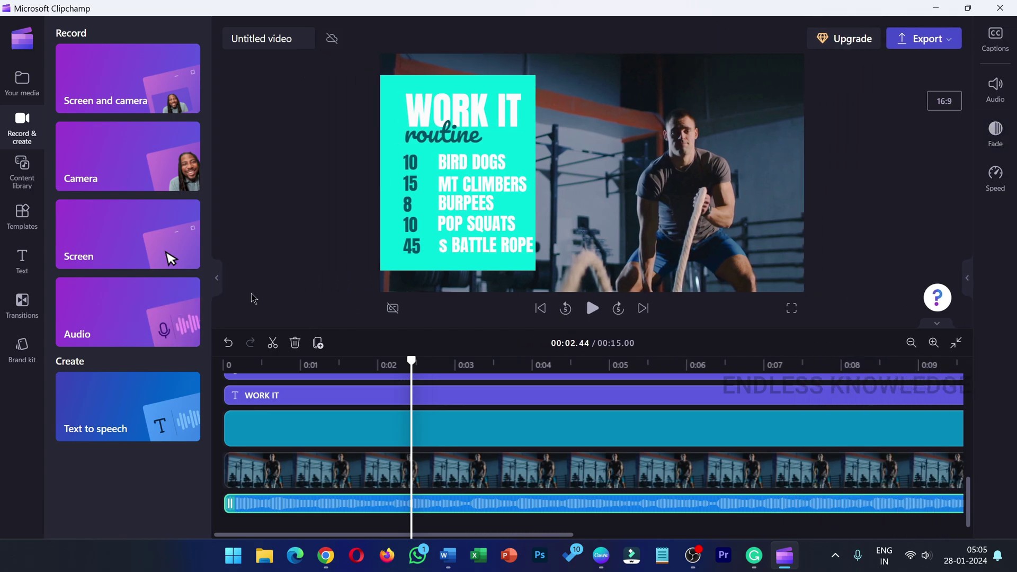
pyautogui.click(943, 40)
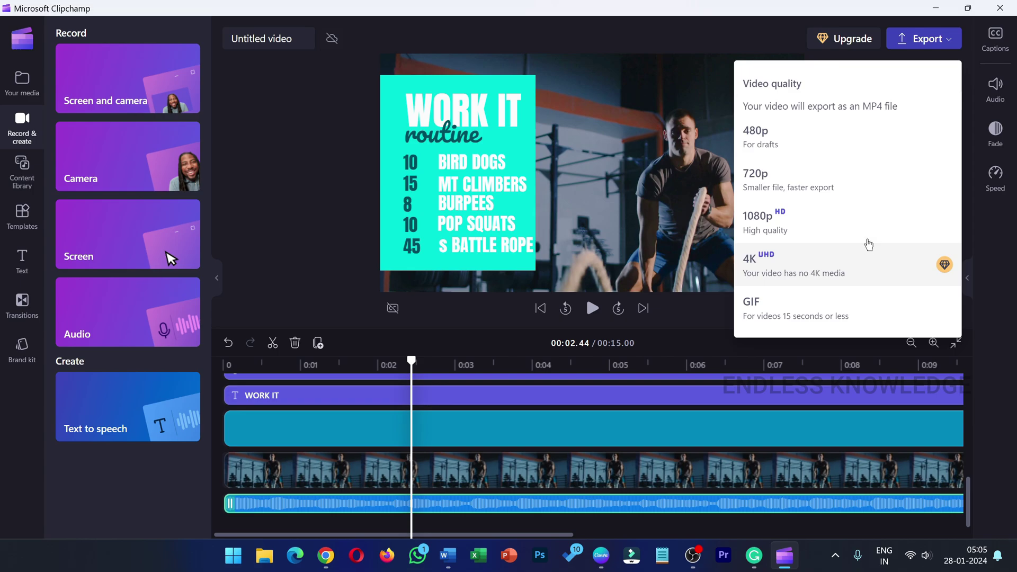
pyautogui.click(859, 40)
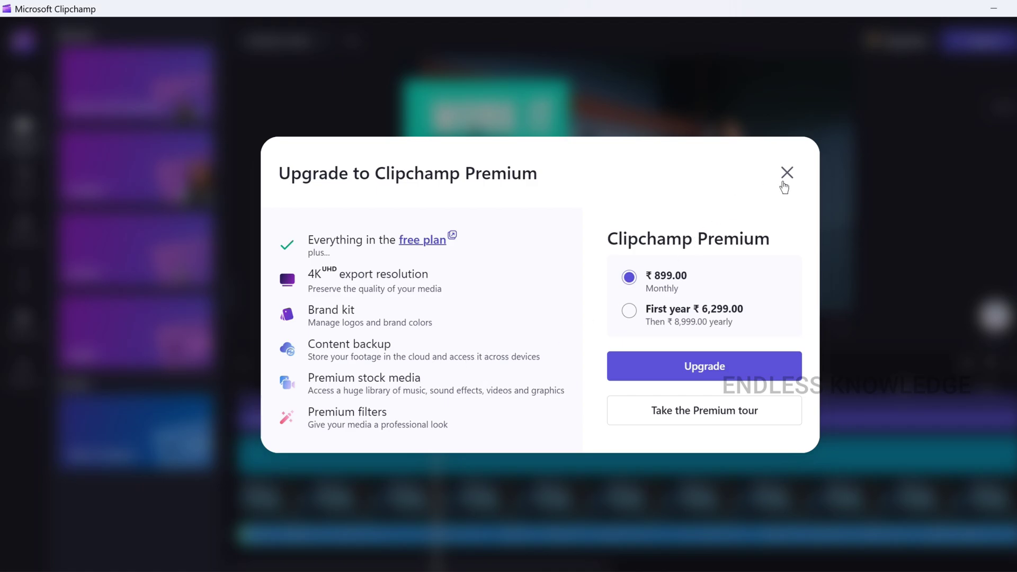
pyautogui.click(787, 173)
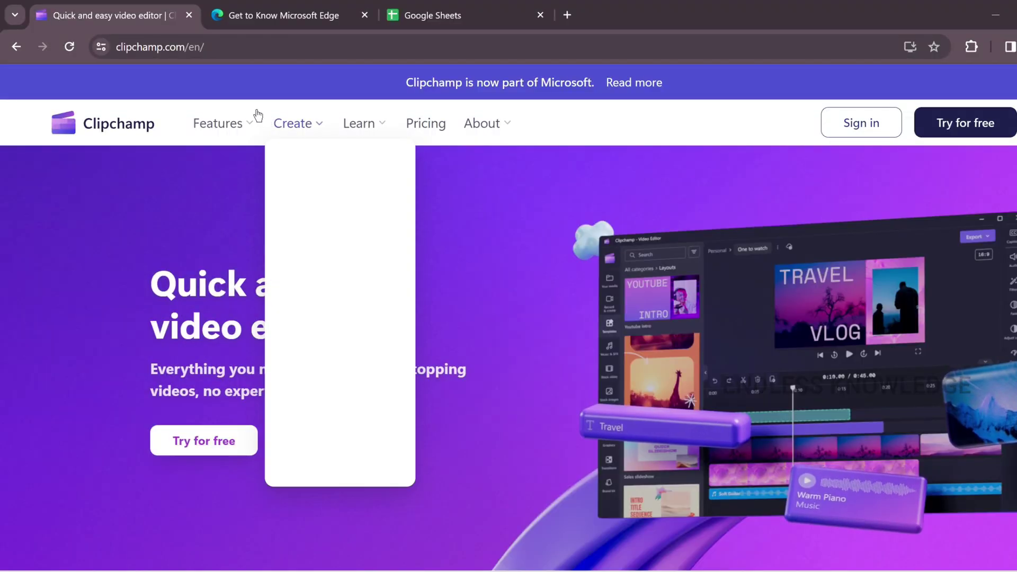
# Step: Visit pexels.com and check its Photos media-type dropdown
pyautogui.click(254, 47)
pyautogui.write('pexels')
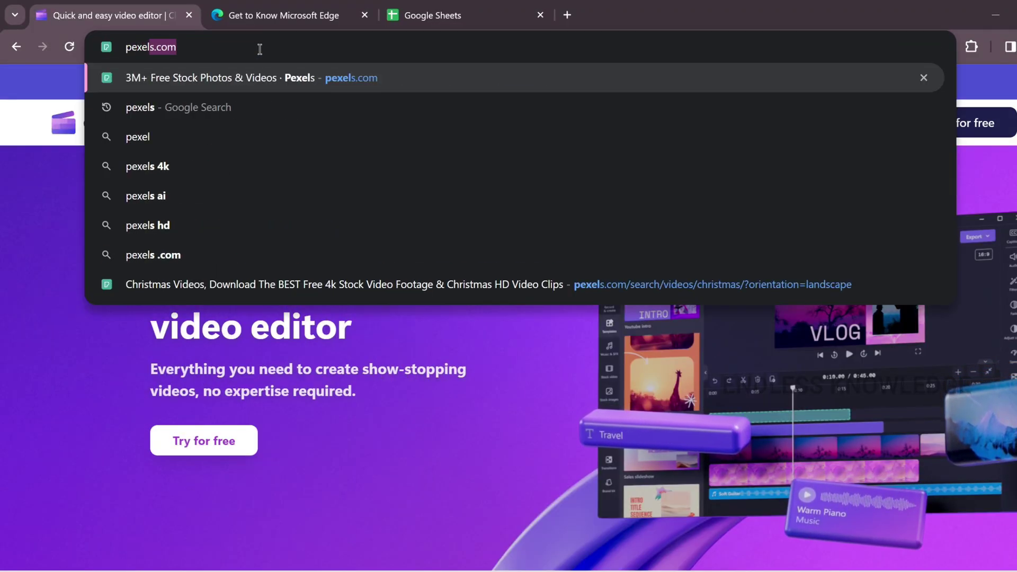
pyautogui.click(277, 74)
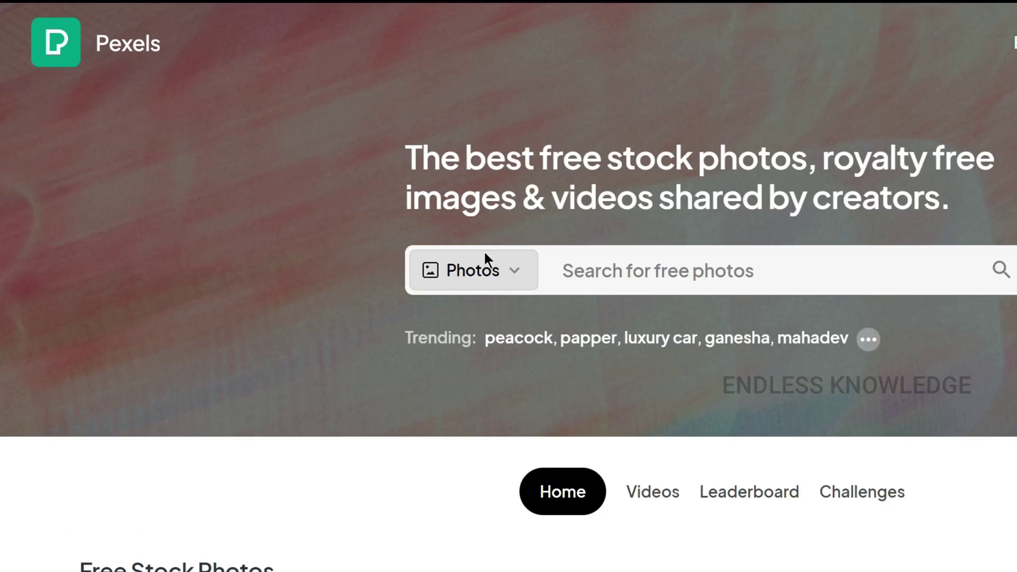
pyautogui.click(374, 293)
pyautogui.click(495, 269)
# Step: Search Google for 'mixkit' from the address bar
pyautogui.hotkey('ctrl', 'l')
pyautogui.write('mixki')
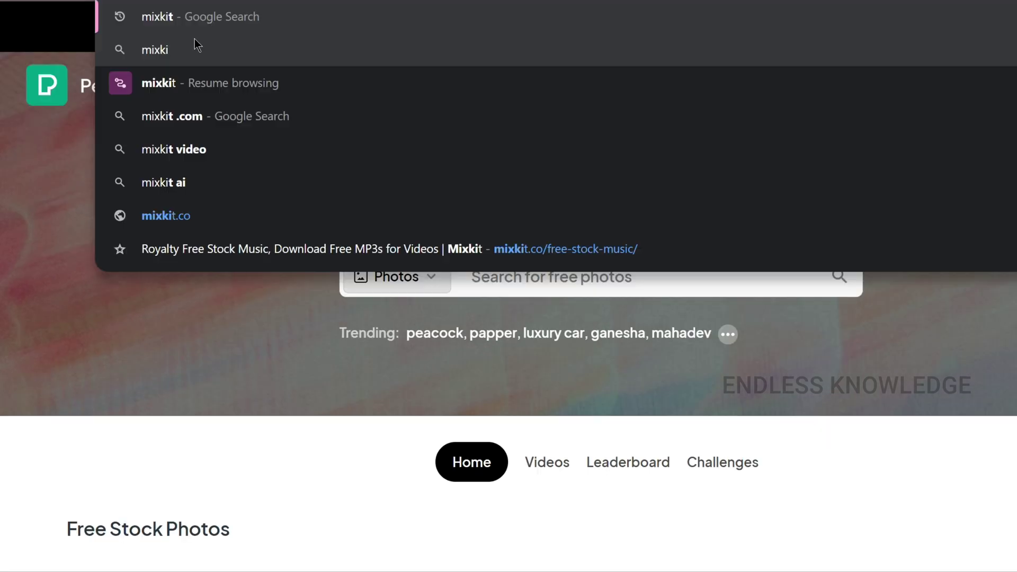
pyautogui.press('Return')
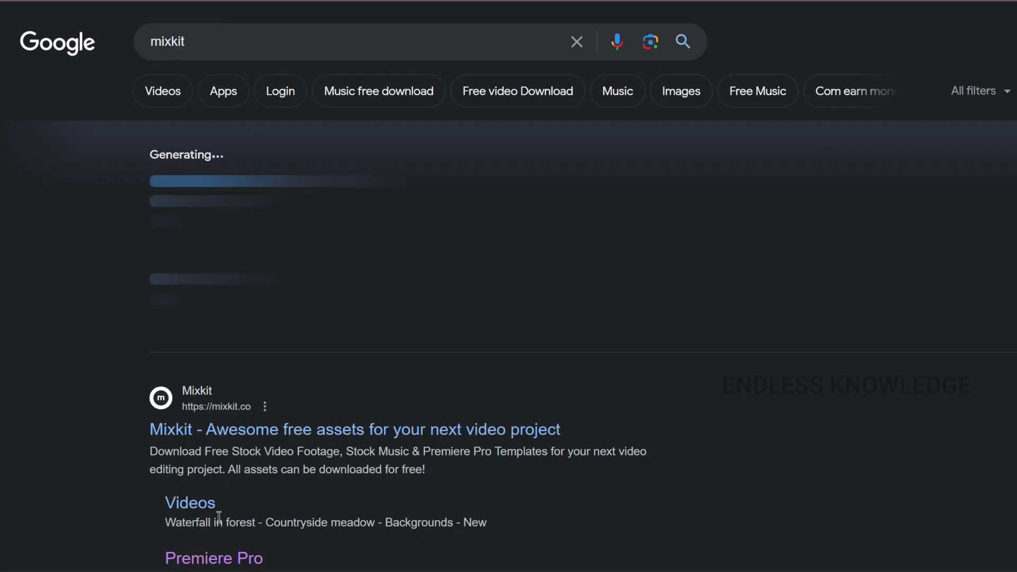
# Step: Open Mixkit, review its Music, Sound Effects, Templates and Icons asset types, dismiss the promotion, and keep Videos
pyautogui.click(238, 430)
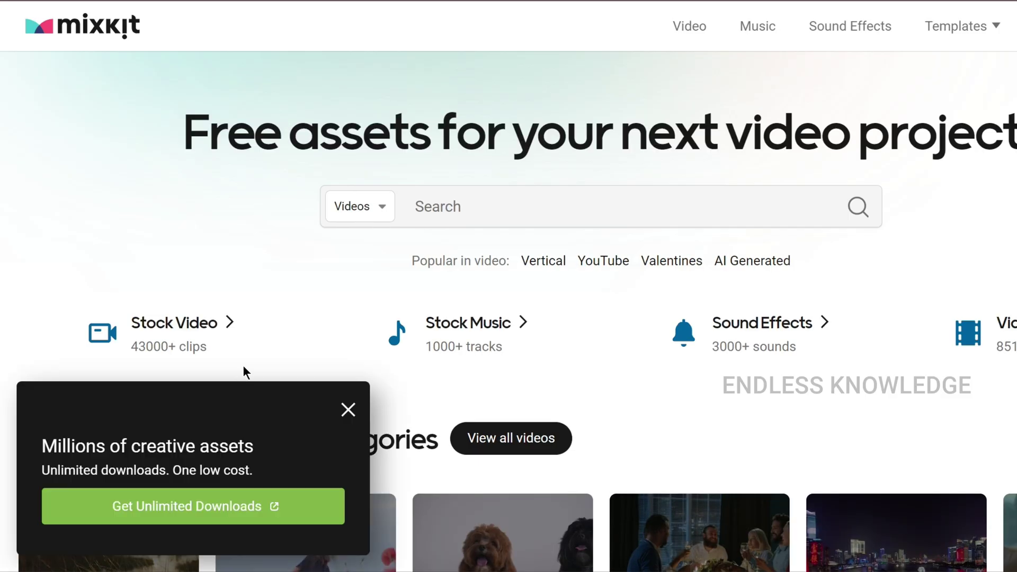
pyautogui.click(380, 210)
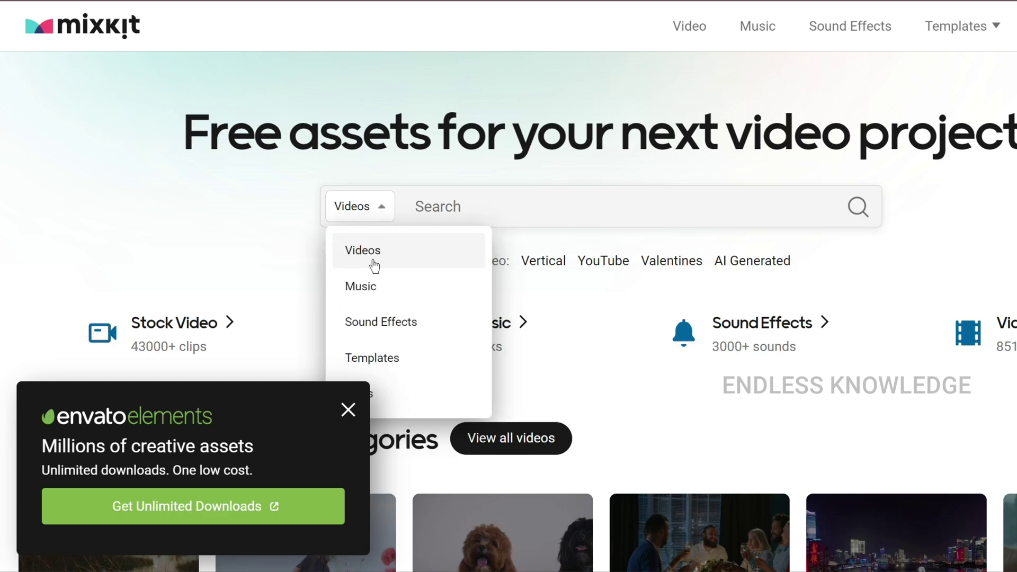
pyautogui.click(348, 410)
pyautogui.click(368, 214)
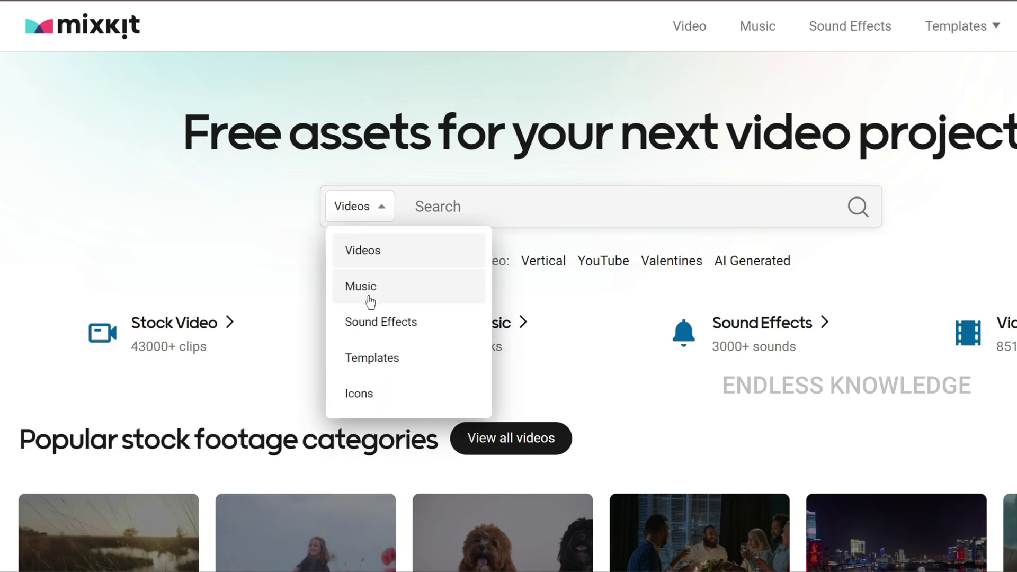
pyautogui.click(279, 285)
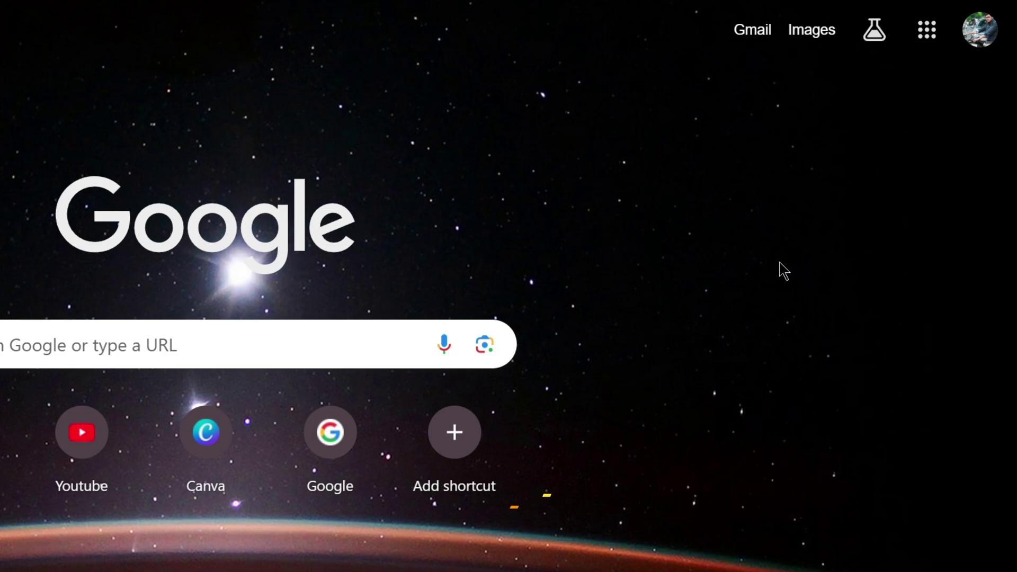
# Step: Open Google Sheets from the Google apps grid on Chrome's new tab page
pyautogui.click(927, 38)
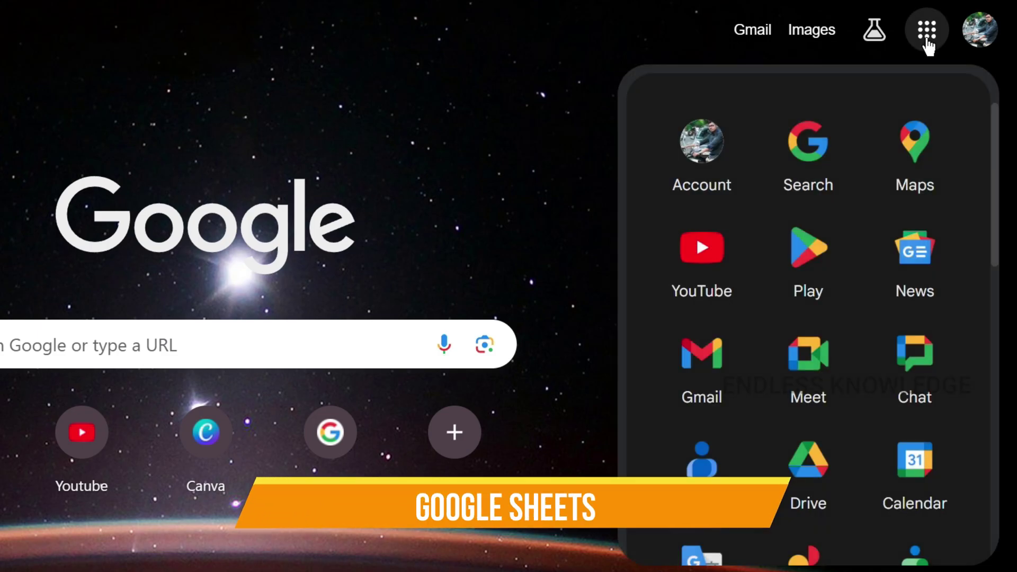
pyautogui.scroll(-5, 911, 148)
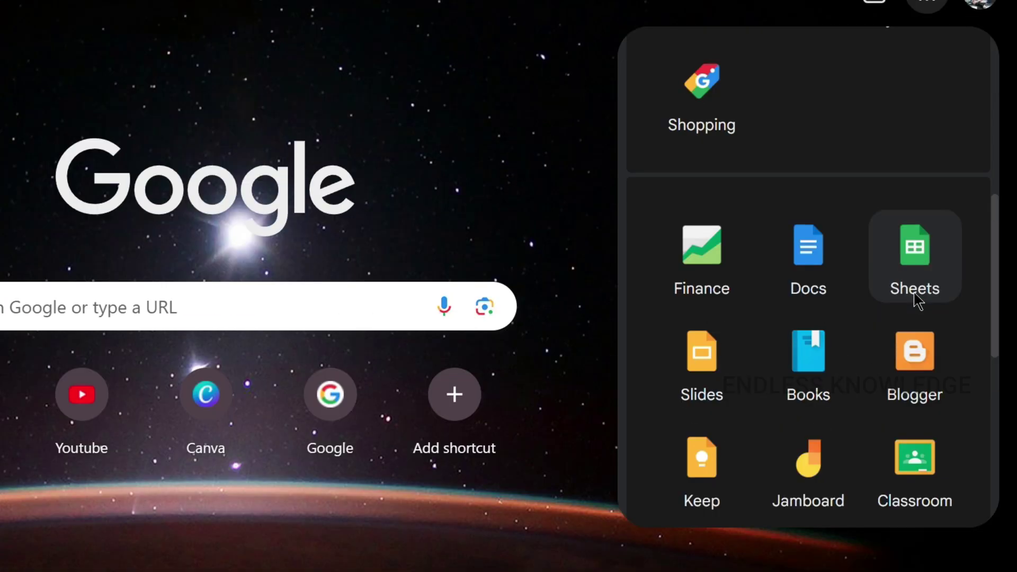
pyautogui.click(915, 297)
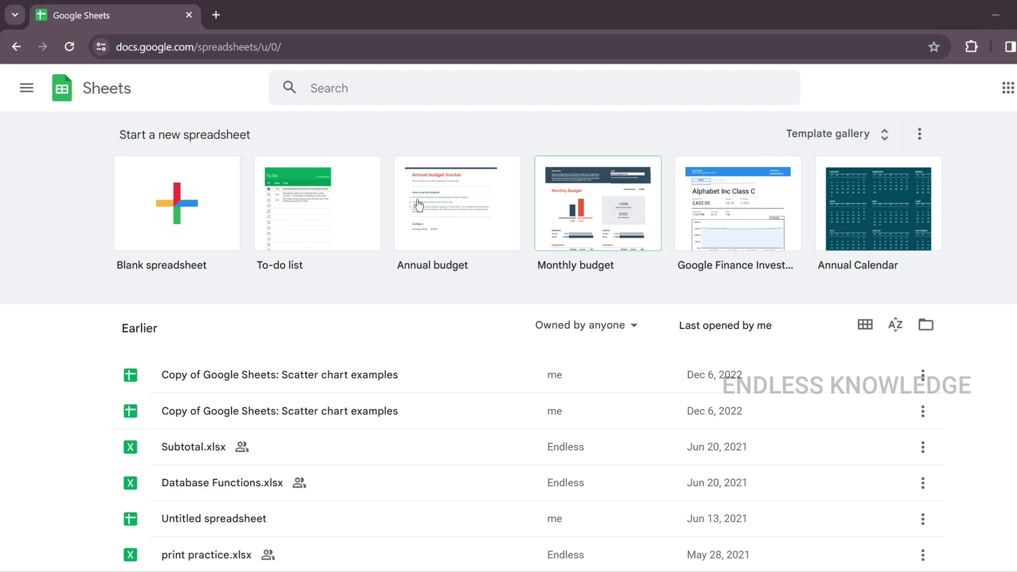
# Step: Browse the spreadsheet template gallery and create a new spreadsheet from the Monthly budget template
pyautogui.click(843, 133)
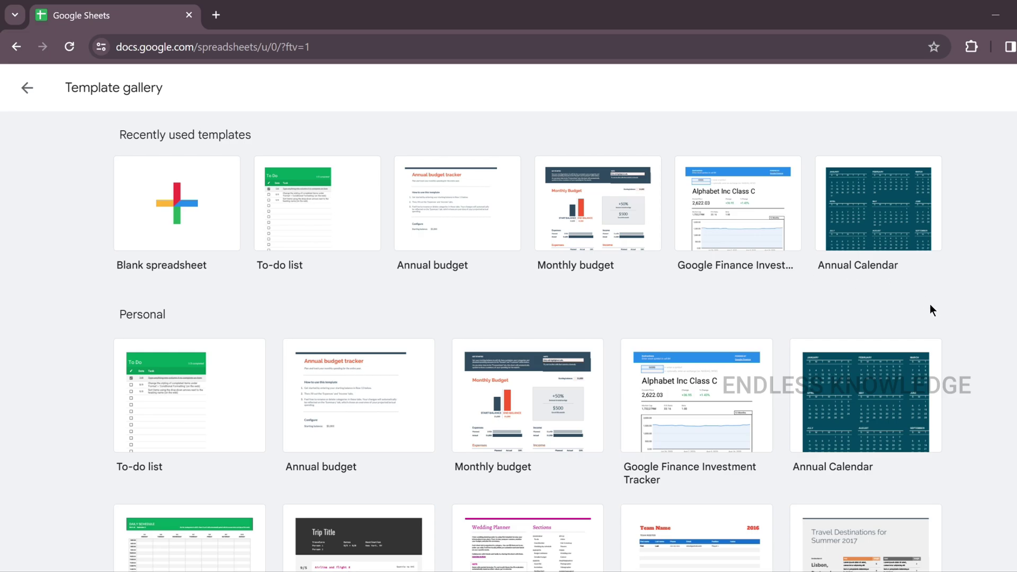
pyautogui.scroll(-4, 980, 328)
pyautogui.scroll(-1, 972, 331)
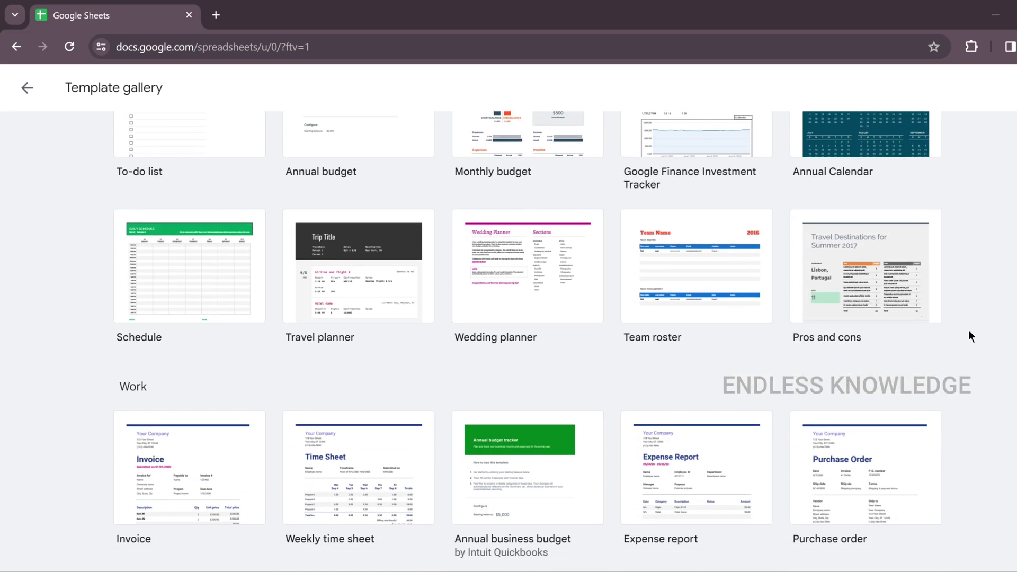
pyautogui.scroll(5, 969, 334)
pyautogui.click(591, 214)
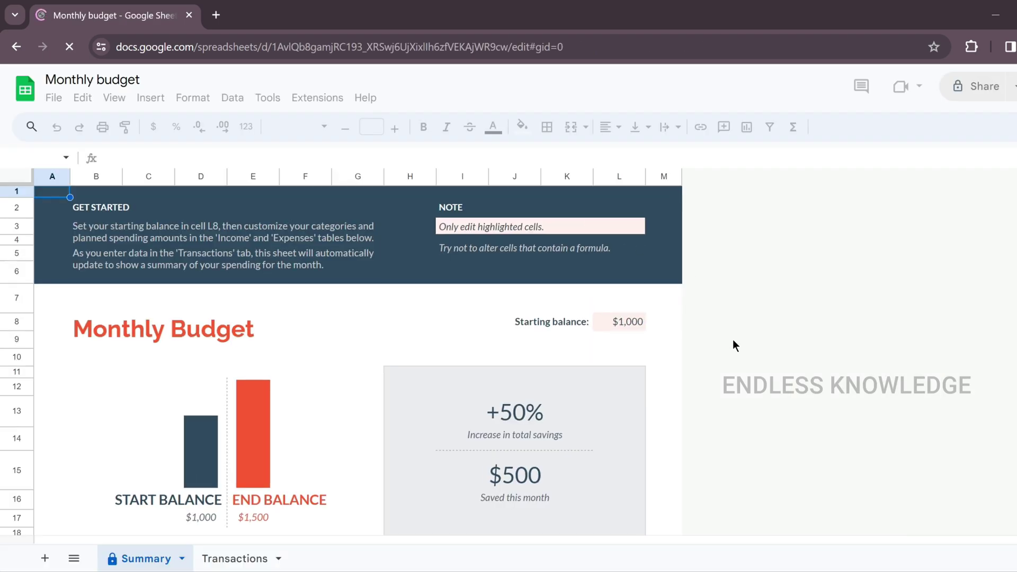
# Step: Scroll down through the Monthly budget Summary sheet and back to the top
pyautogui.scroll(-6, 722, 345)
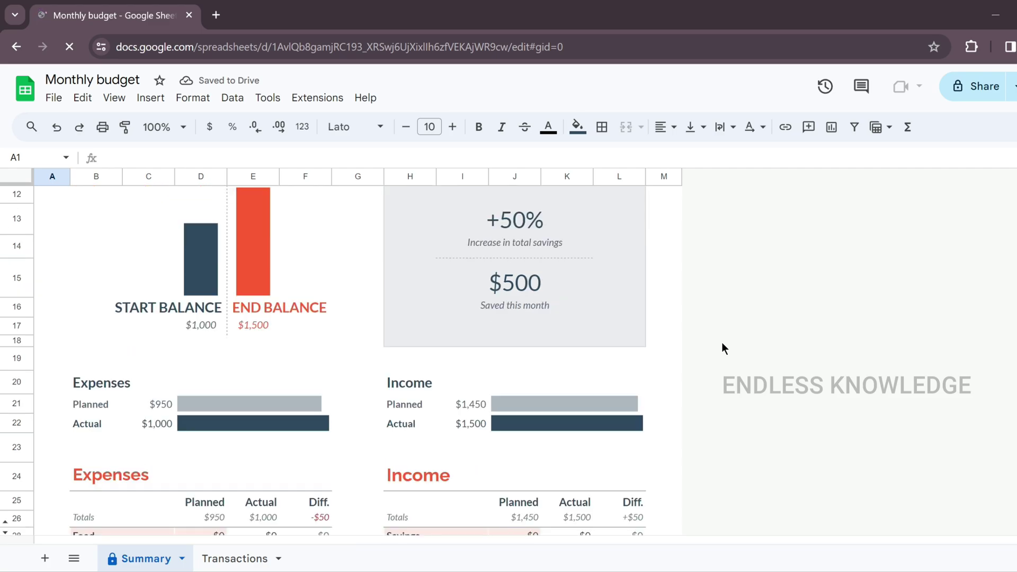
pyautogui.scroll(-2, 722, 344)
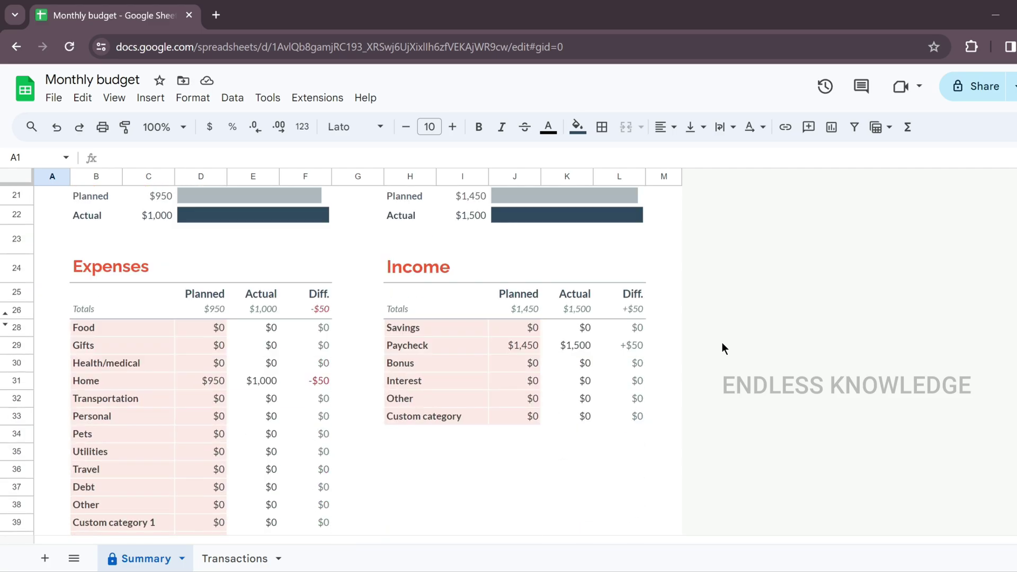
pyautogui.scroll(-1, 722, 348)
pyautogui.scroll(-1, 722, 348)
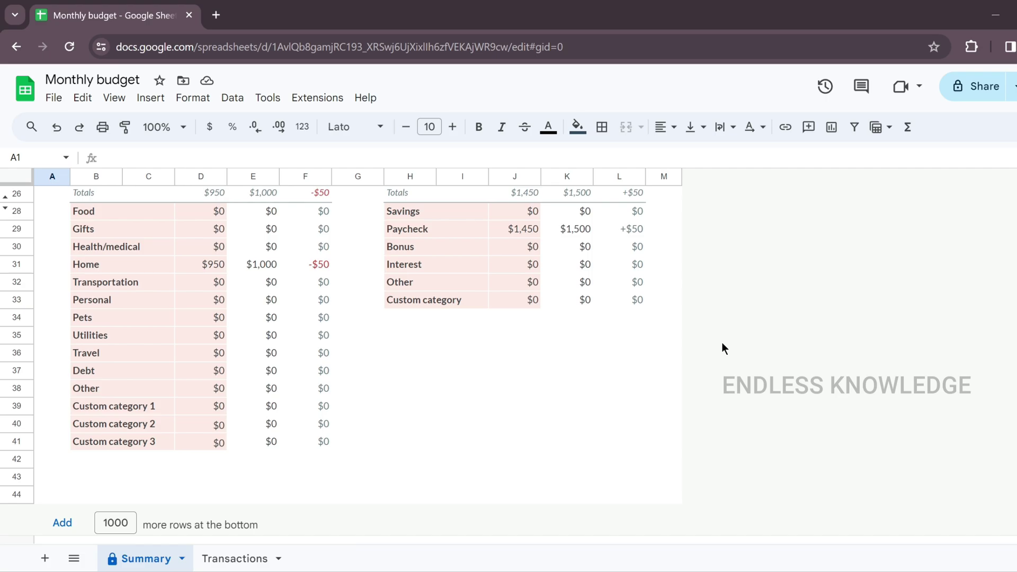
pyautogui.scroll(7, 721, 342)
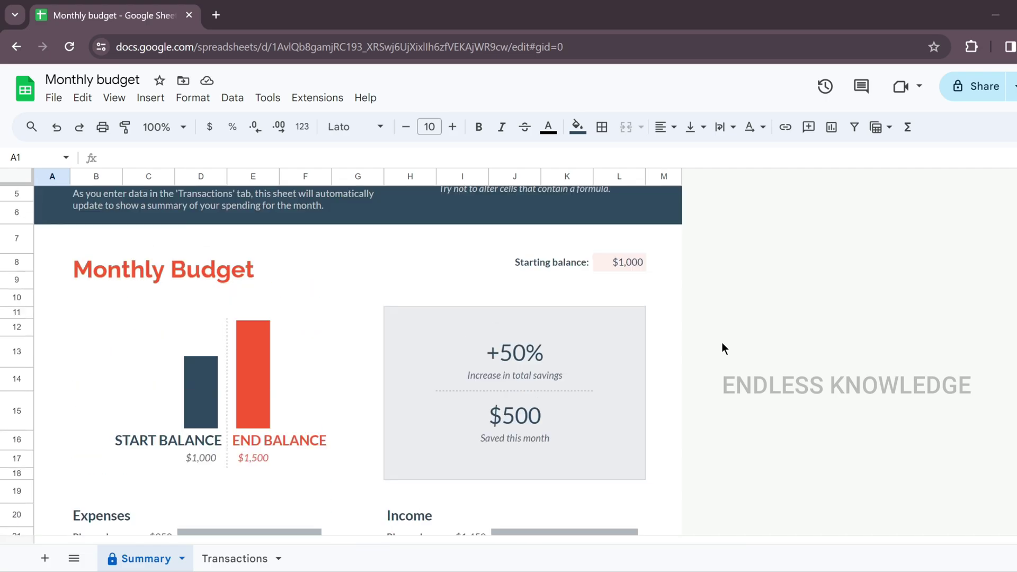
pyautogui.scroll(1, 722, 343)
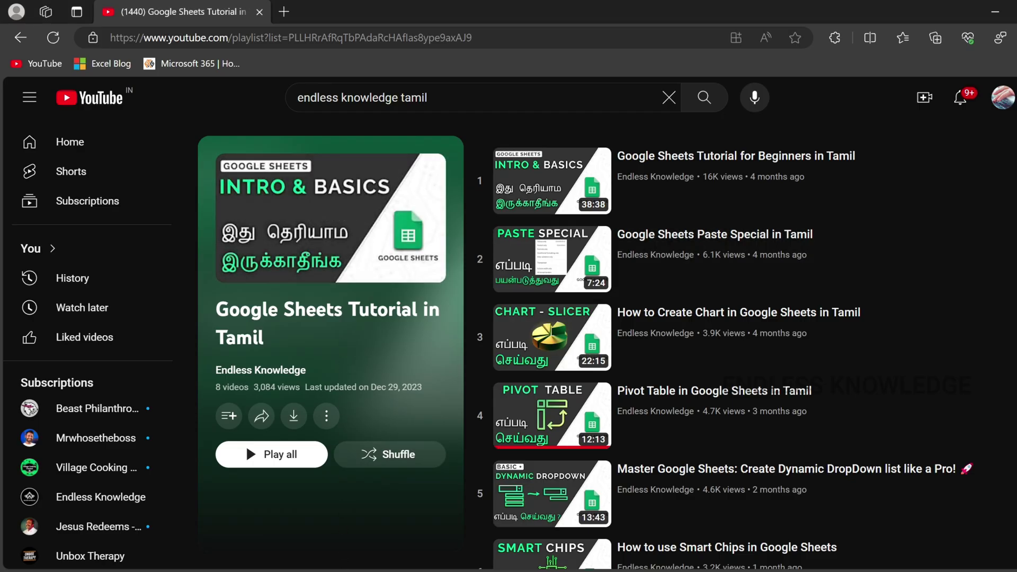
pyautogui.scroll(-4, 996, 288)
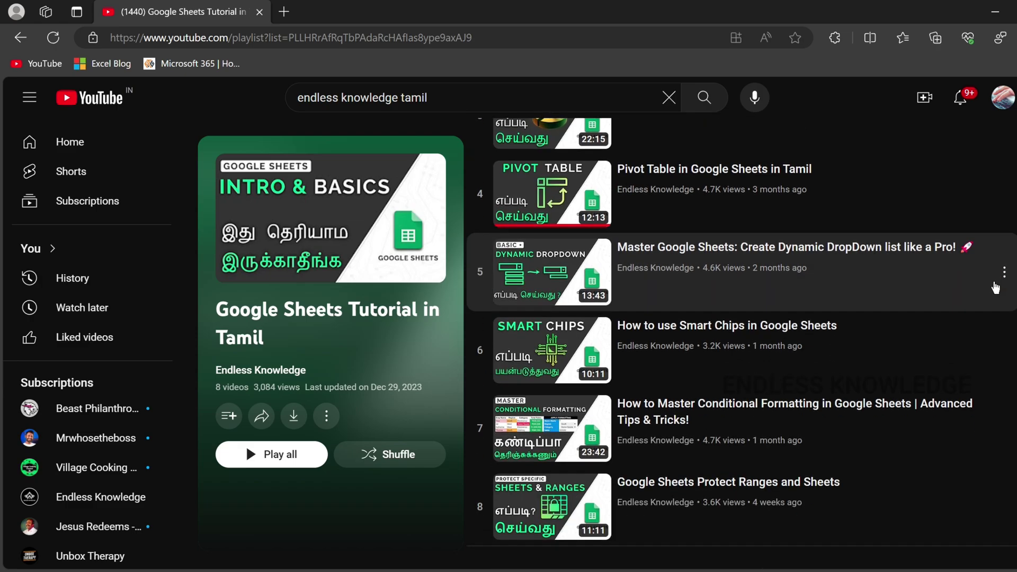
pyautogui.scroll(4, 997, 287)
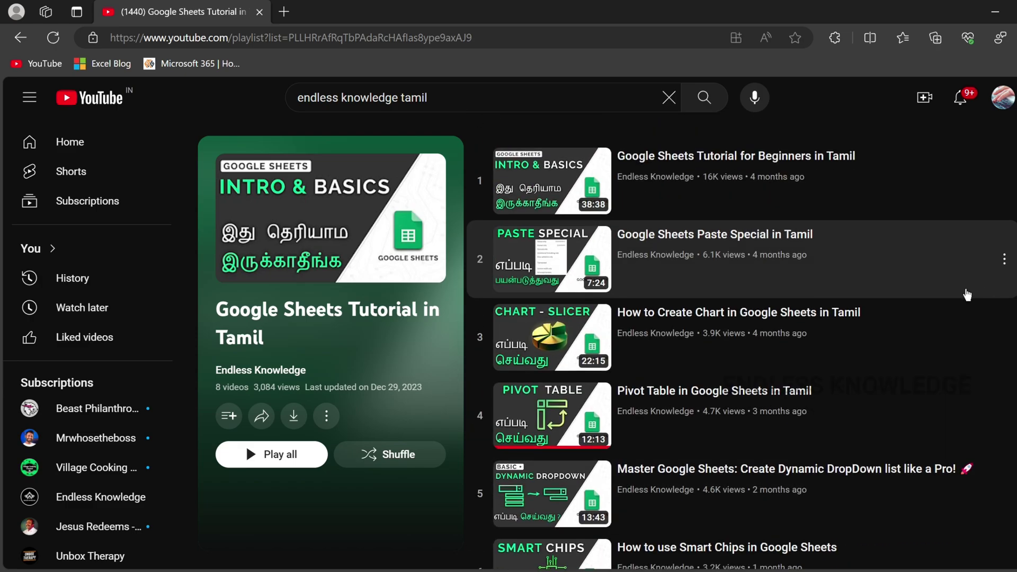